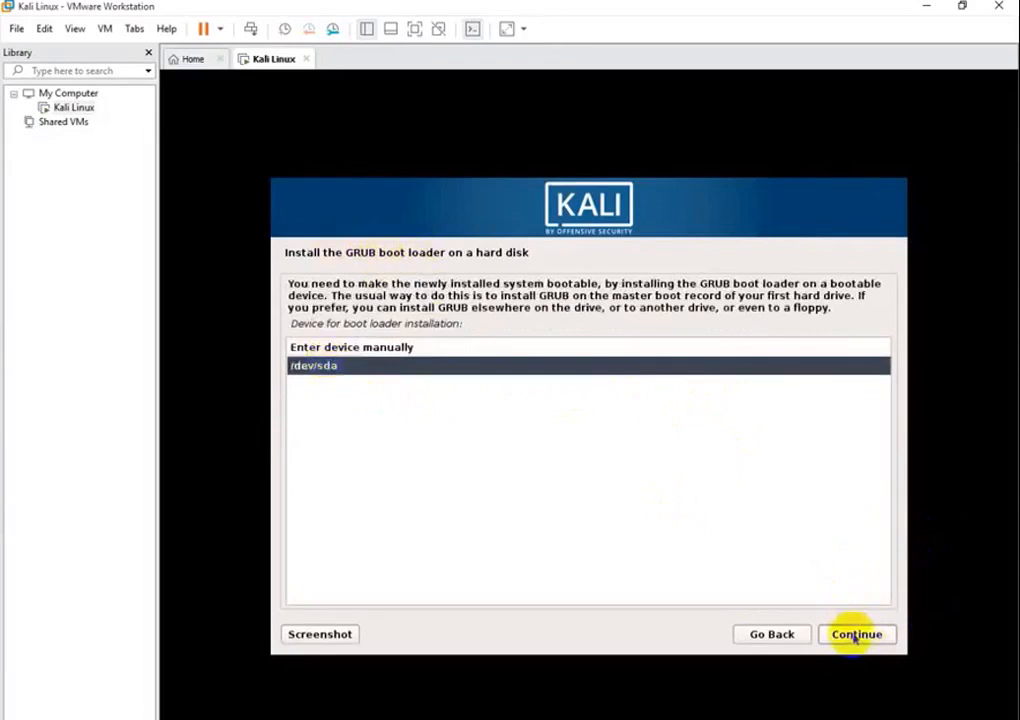
Install GRUB to /dev/sda and let Kali reboot to its login screen
{"action": "left_click", "coordinate": [856, 634]}
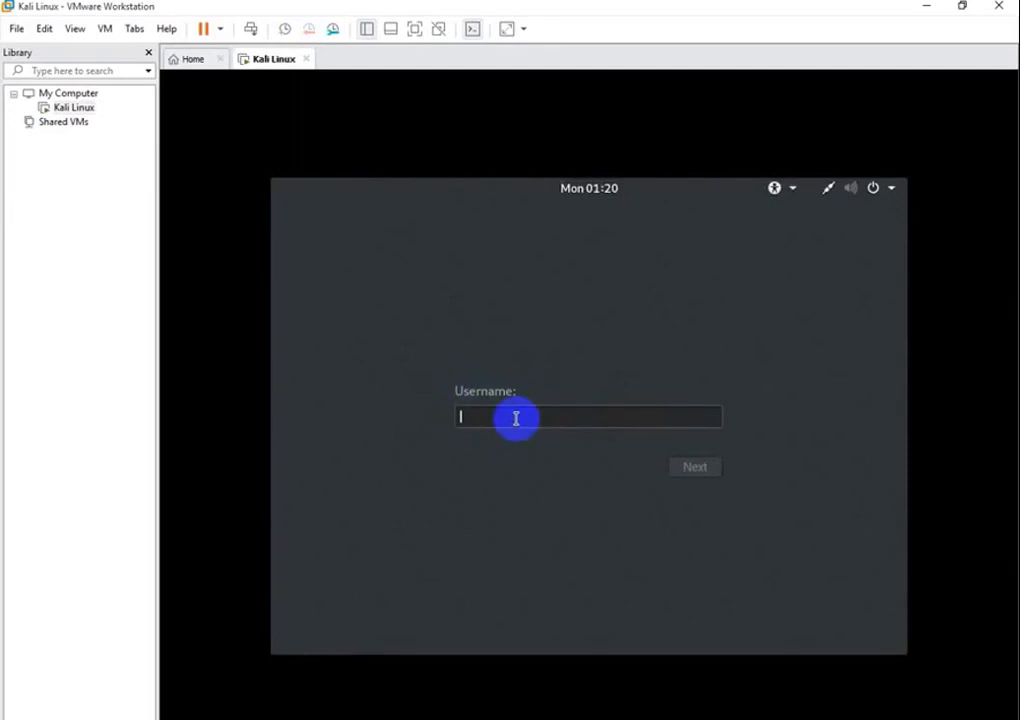
Log in to Kali as root with the account password
{"action": "type", "text": "root"}
{"action": "left_click", "coordinate": [686, 472]}
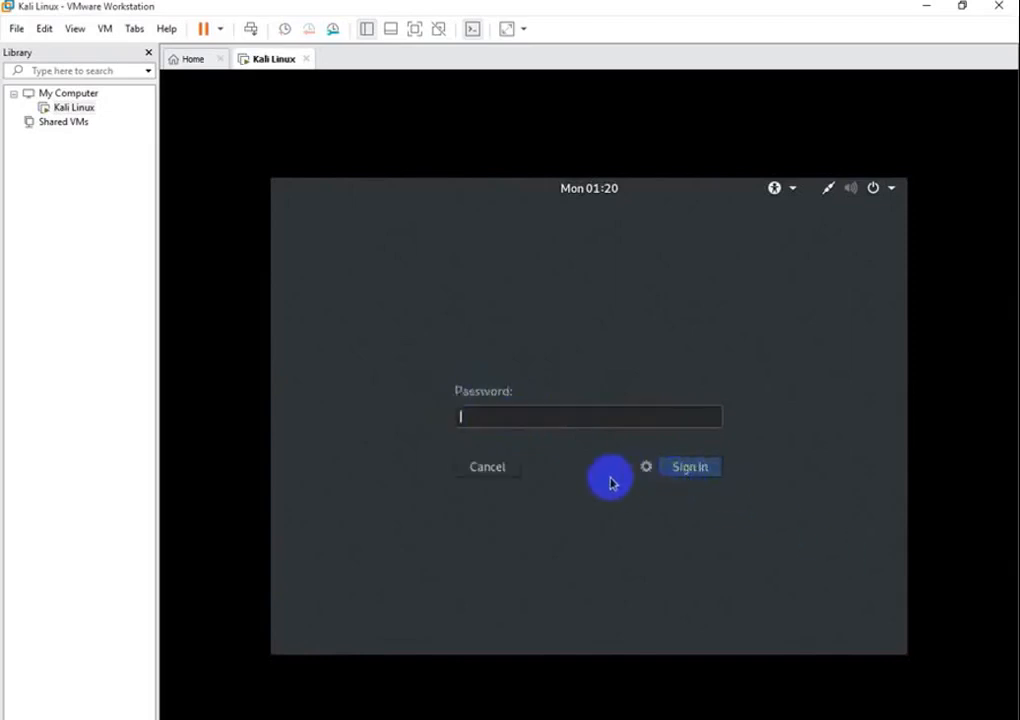
{"action": "key", "text": "Return"}
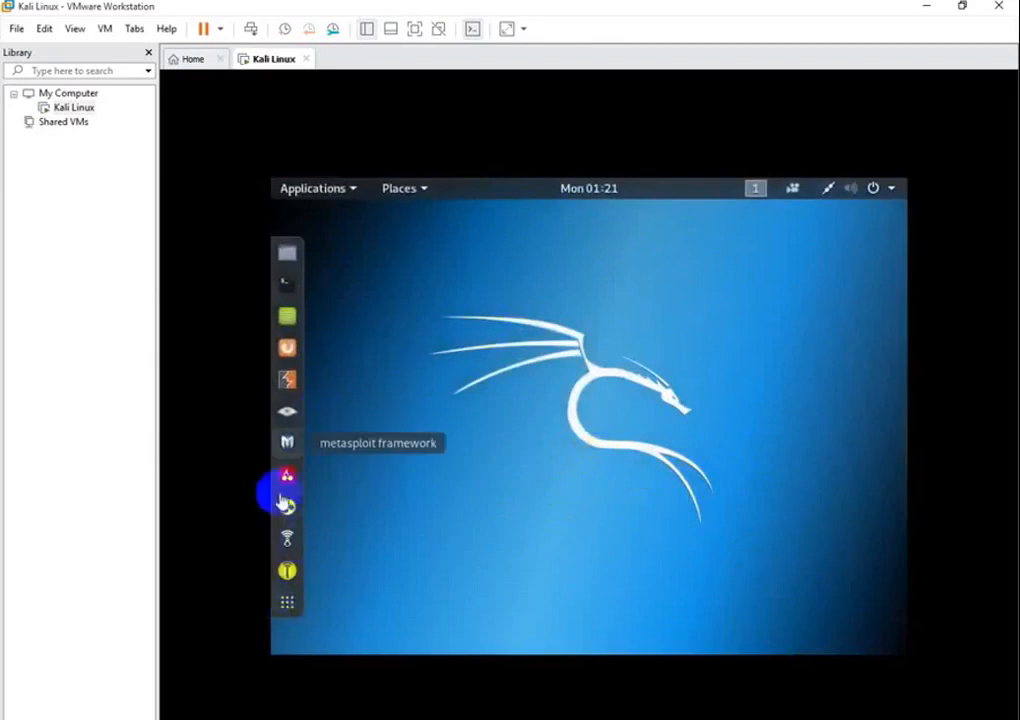
Launch Zenmap from the Kali dock
{"action": "left_click", "coordinate": [287, 413]}
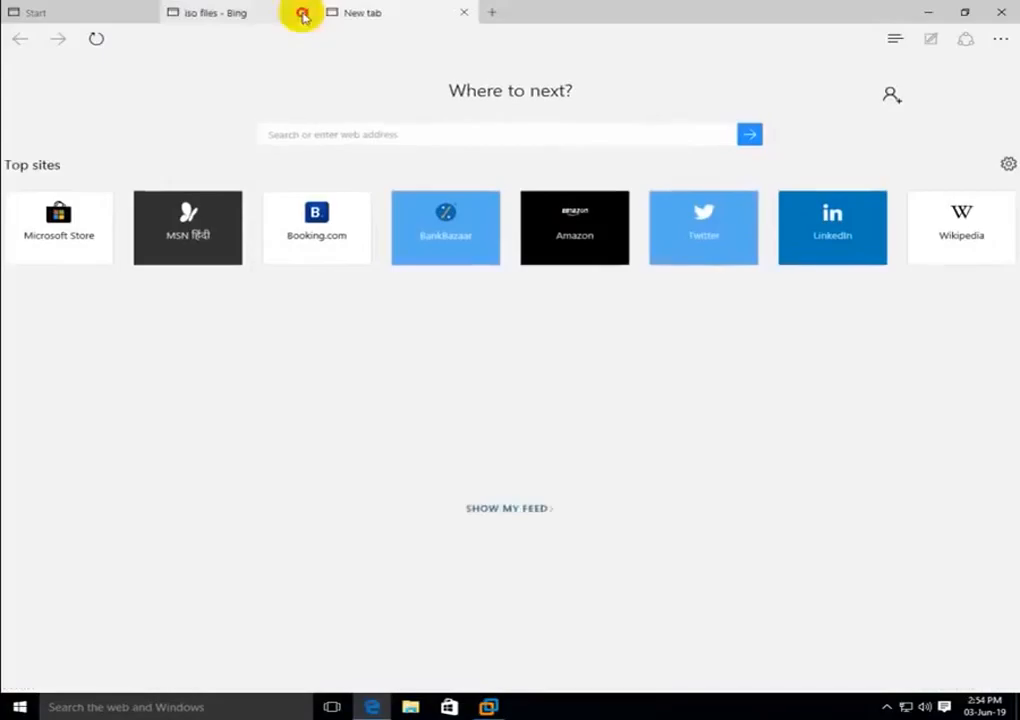
Search Bing for 'windows 1iso file download' and open the Microsoft Windows 8.1 result in a new tab
{"action": "left_click", "coordinate": [303, 11]}
{"action": "left_click", "coordinate": [314, 132]}
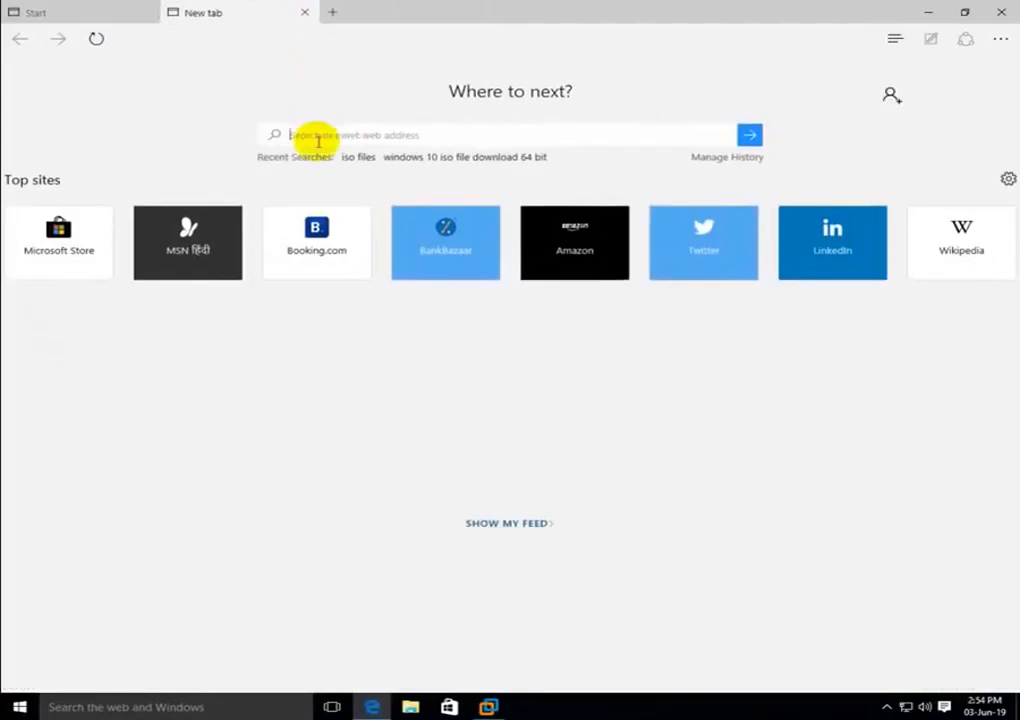
{"action": "type", "text": "win"}
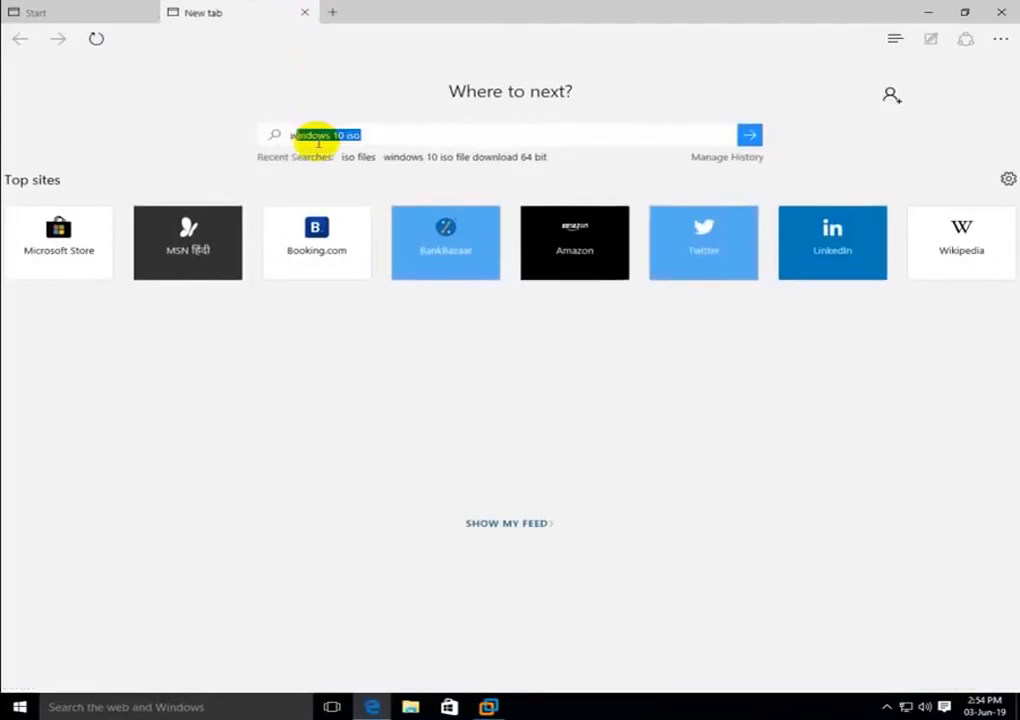
{"action": "type", "text": "do"}
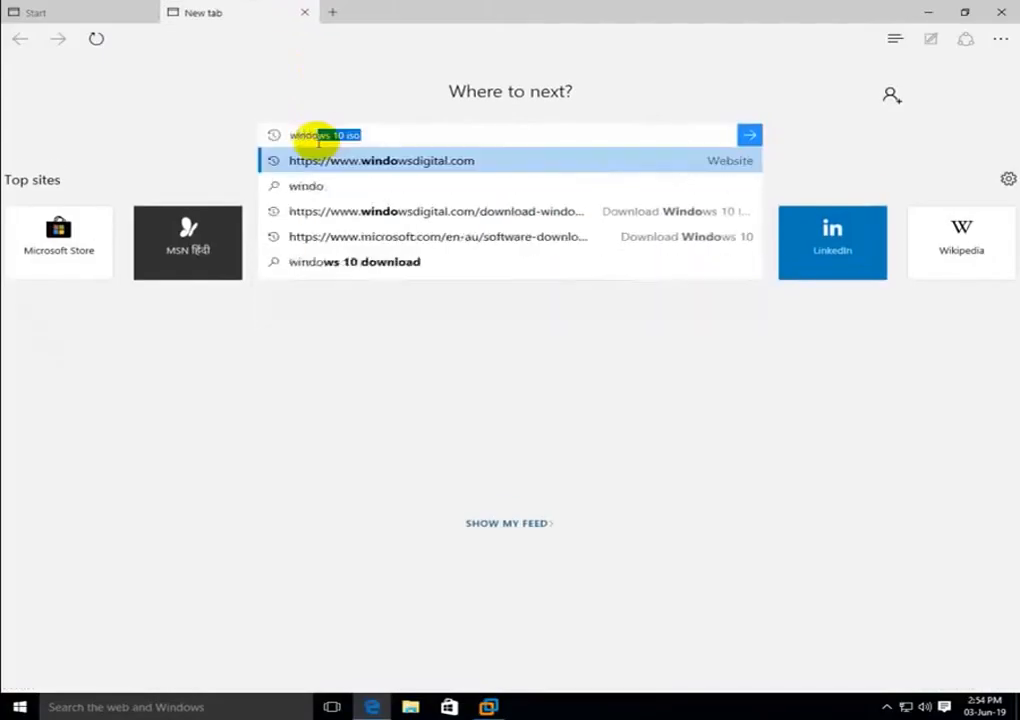
{"action": "type", "text": "ws 1"}
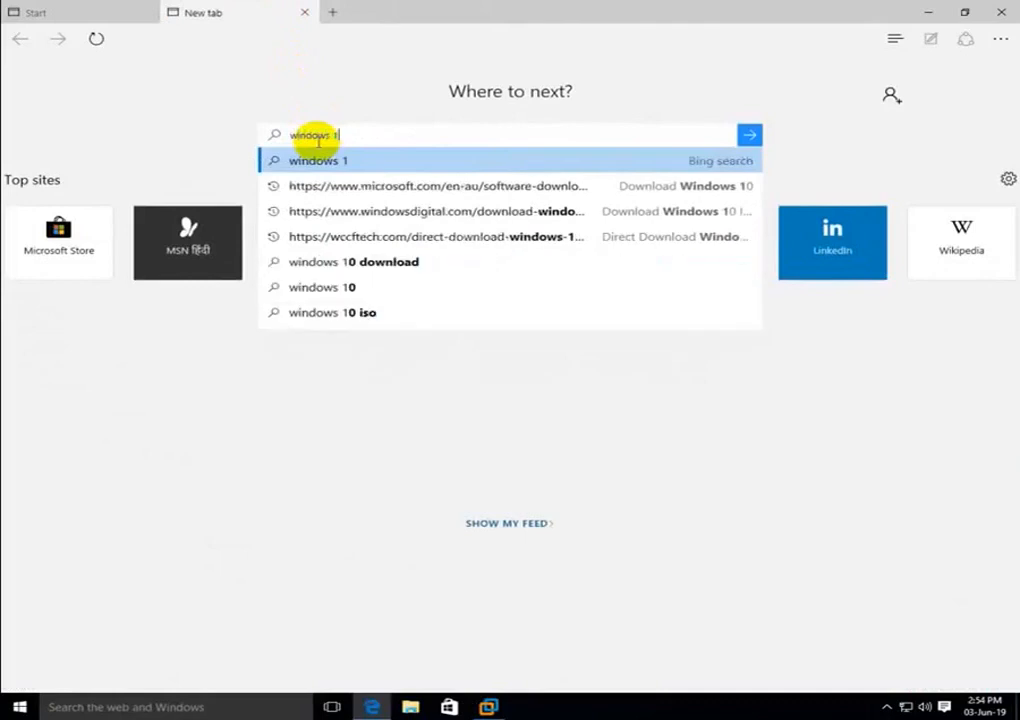
{"action": "type", "text": "iso"}
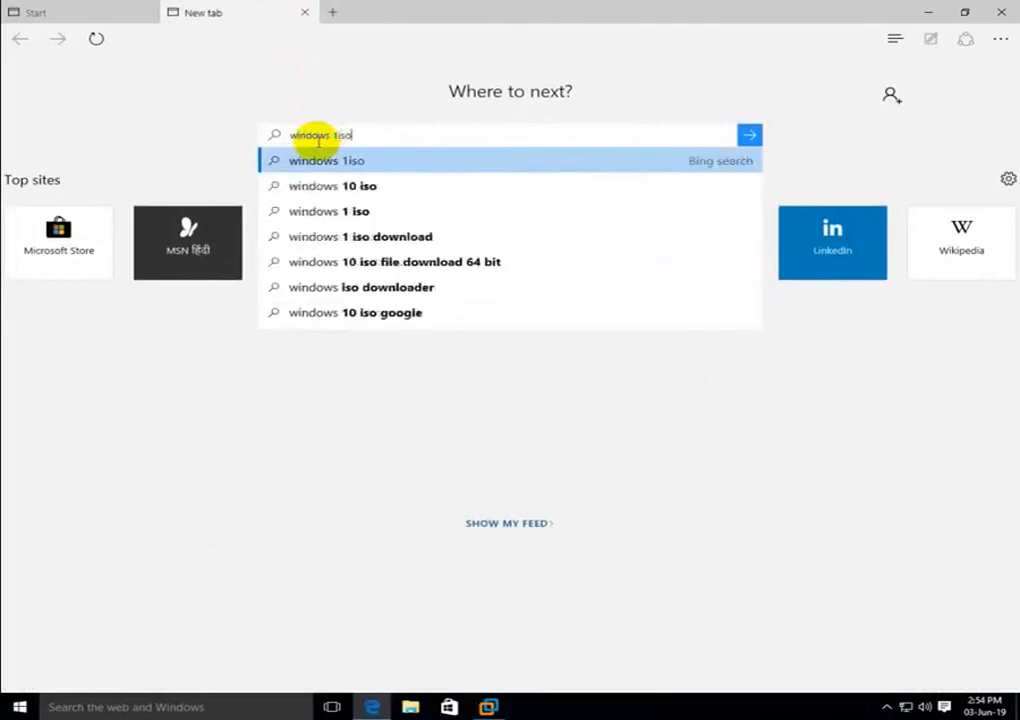
{"action": "type", "text": " file"}
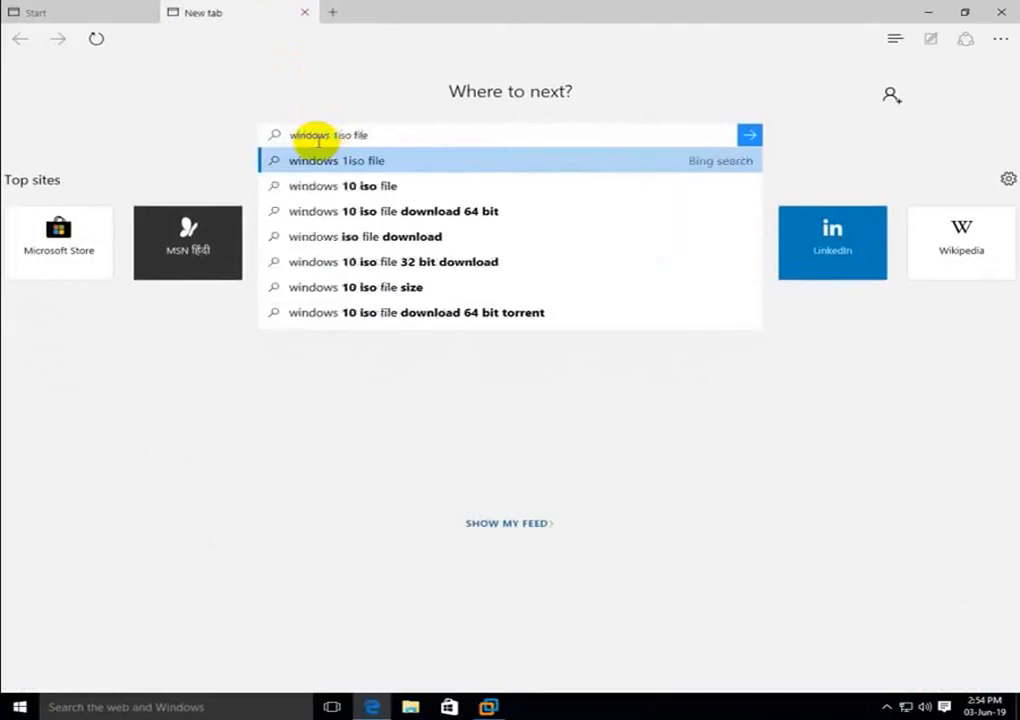
{"action": "type", "text": " dow"}
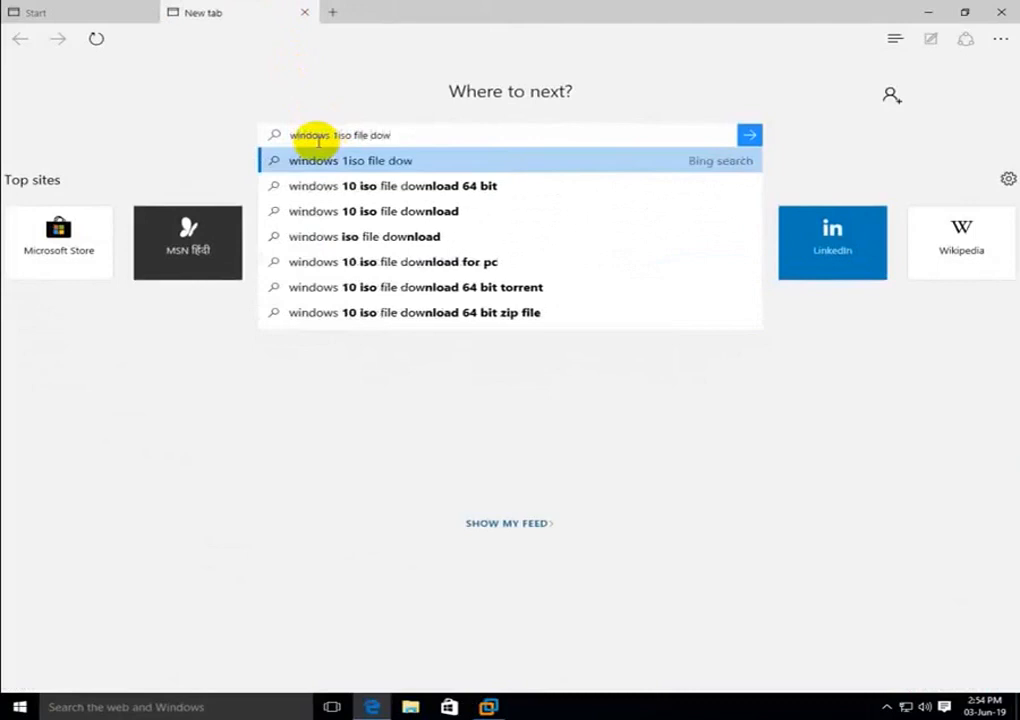
{"action": "type", "text": "nload"}
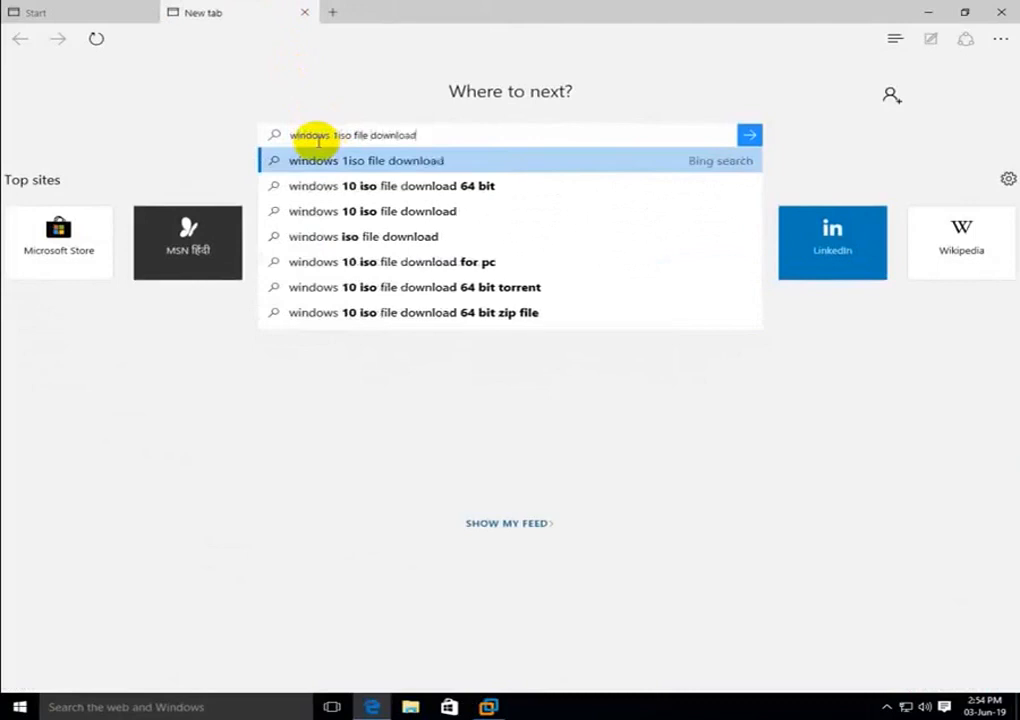
{"action": "key", "text": "Return"}
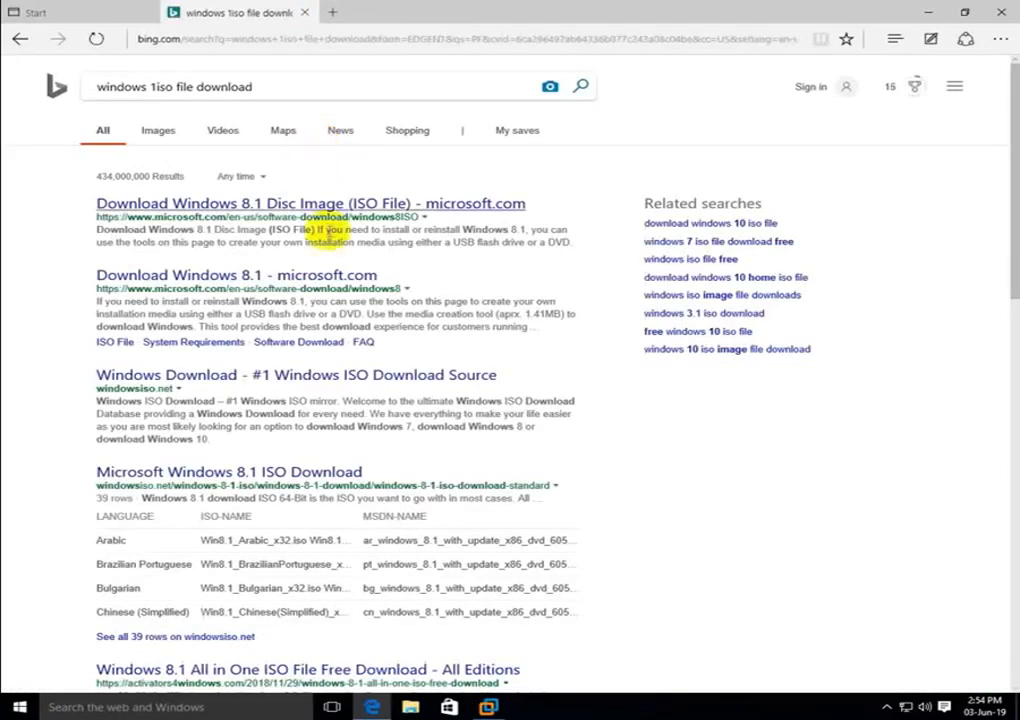
{"action": "right_click", "coordinate": [336, 206]}
{"action": "left_click", "coordinate": [345, 216]}
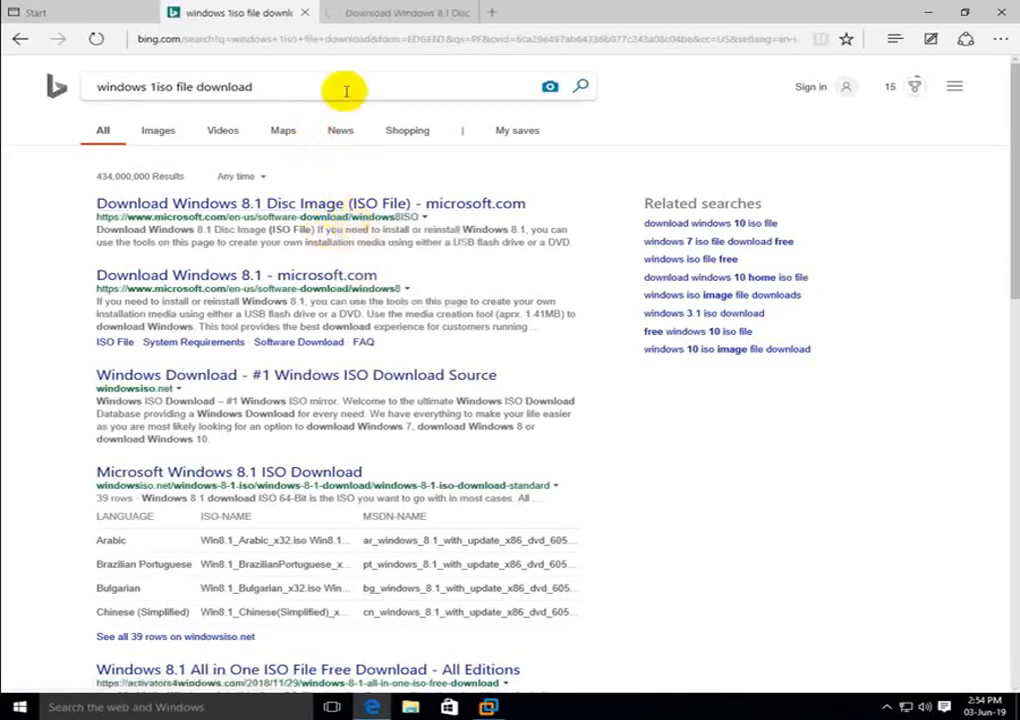
On the download page, select and confirm the Windows 8.1 edition
{"action": "left_click", "coordinate": [383, 12]}
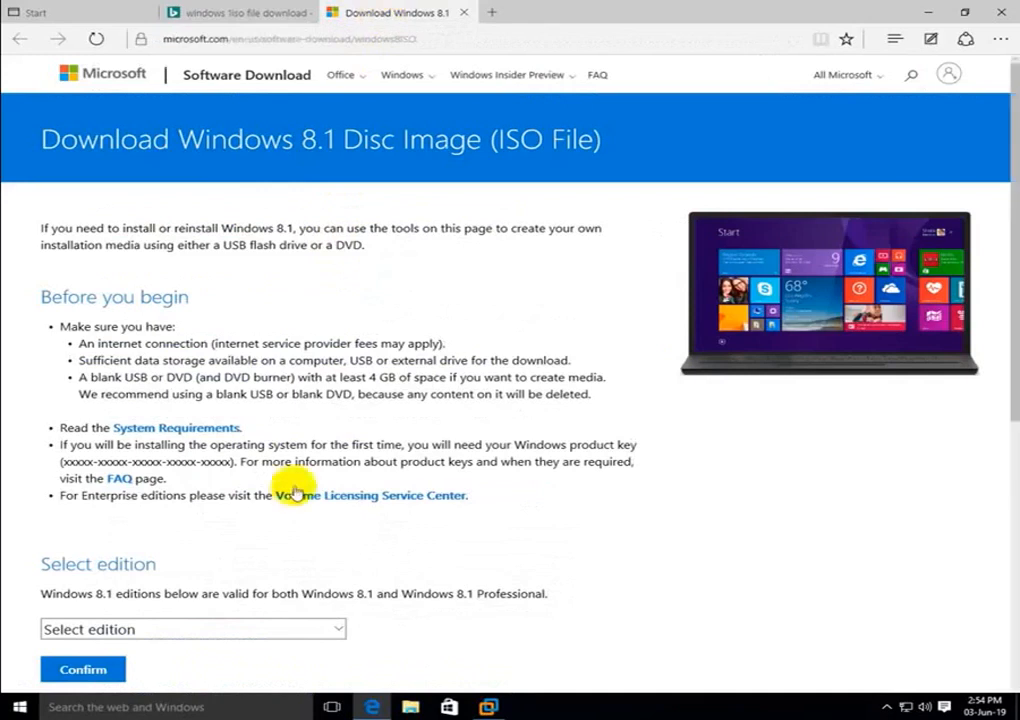
{"action": "scroll", "coordinate": [423, 542], "scroll_direction": "down", "scroll_amount": 1}
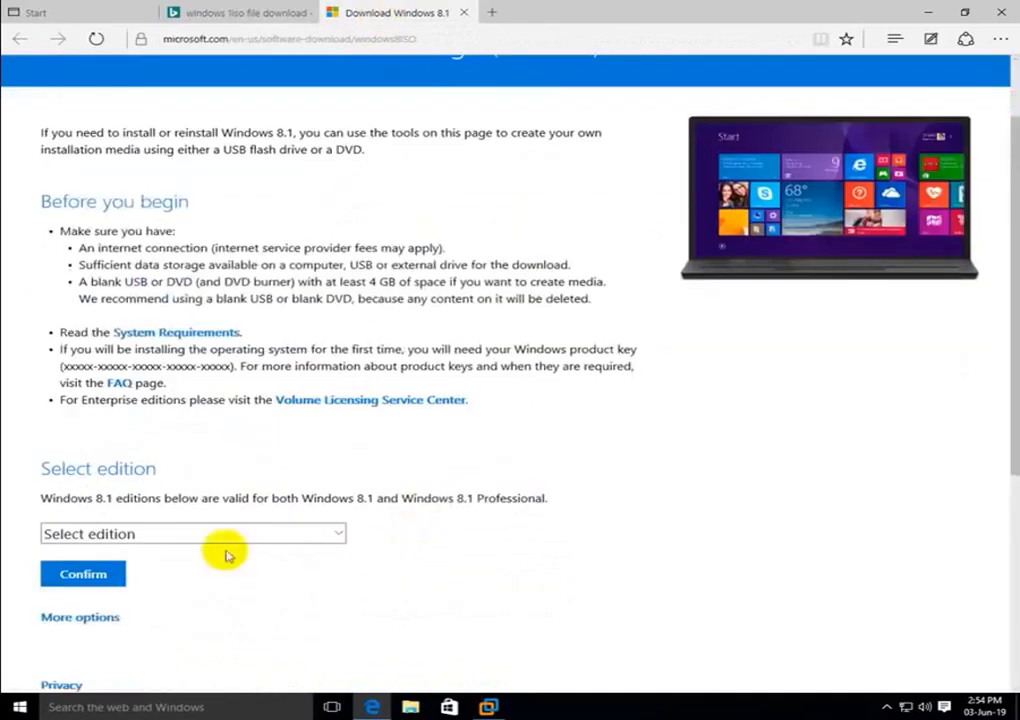
{"action": "left_click", "coordinate": [335, 533]}
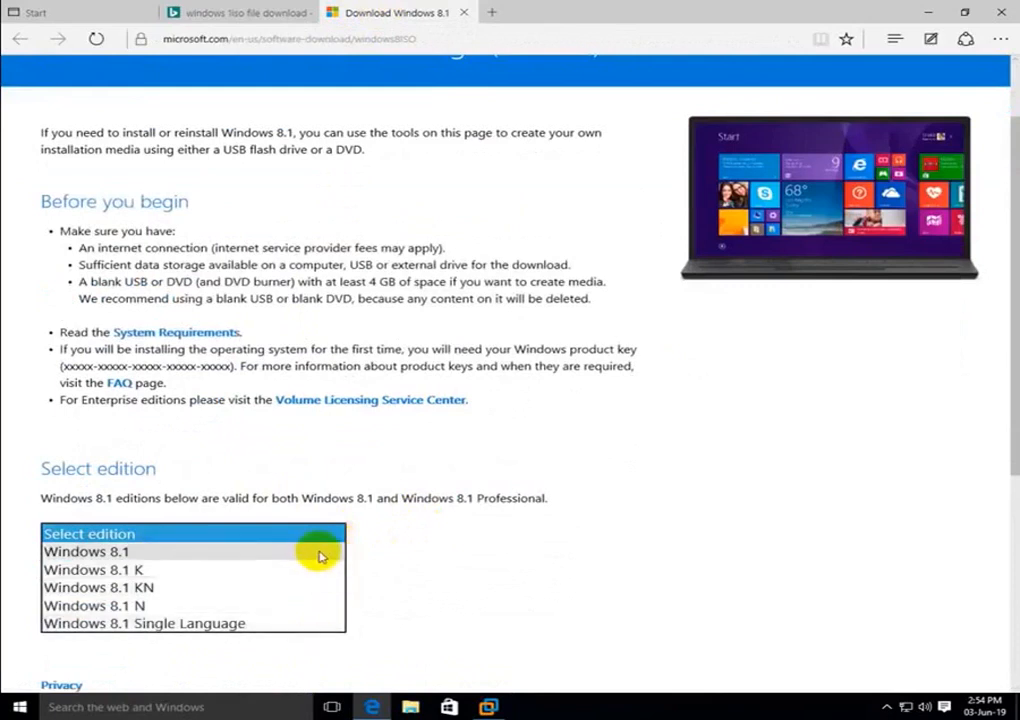
{"action": "left_click", "coordinate": [320, 553]}
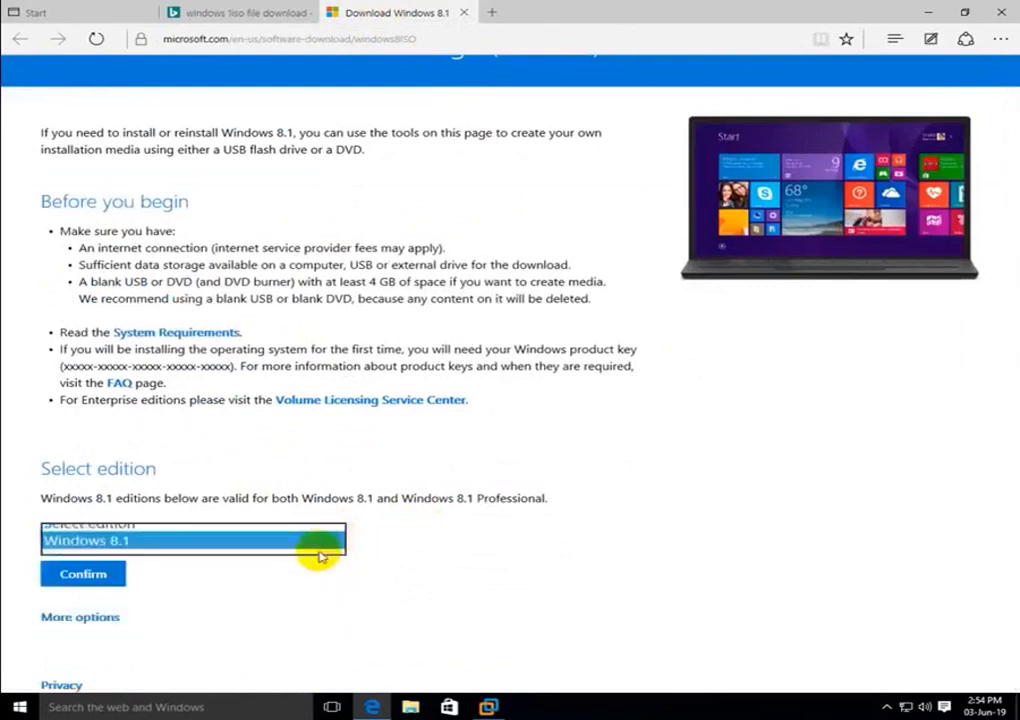
{"action": "left_click", "coordinate": [83, 576]}
Choose English as the product language and confirm to get the download links
{"action": "scroll", "coordinate": [87, 586], "scroll_direction": "down", "scroll_amount": 4}
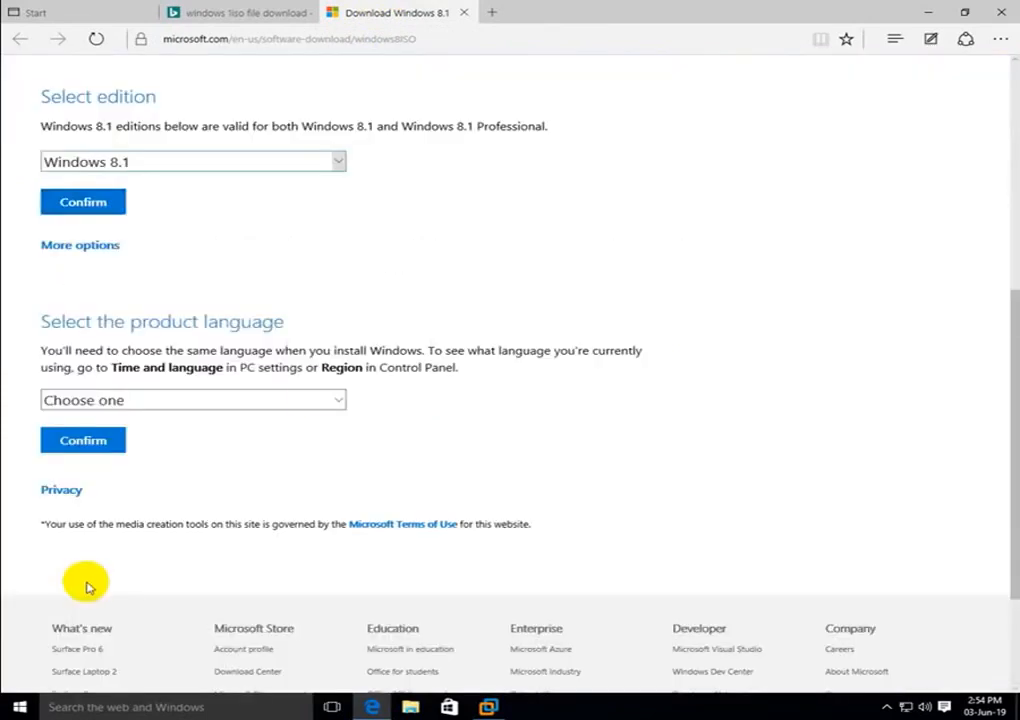
{"action": "left_click", "coordinate": [341, 400]}
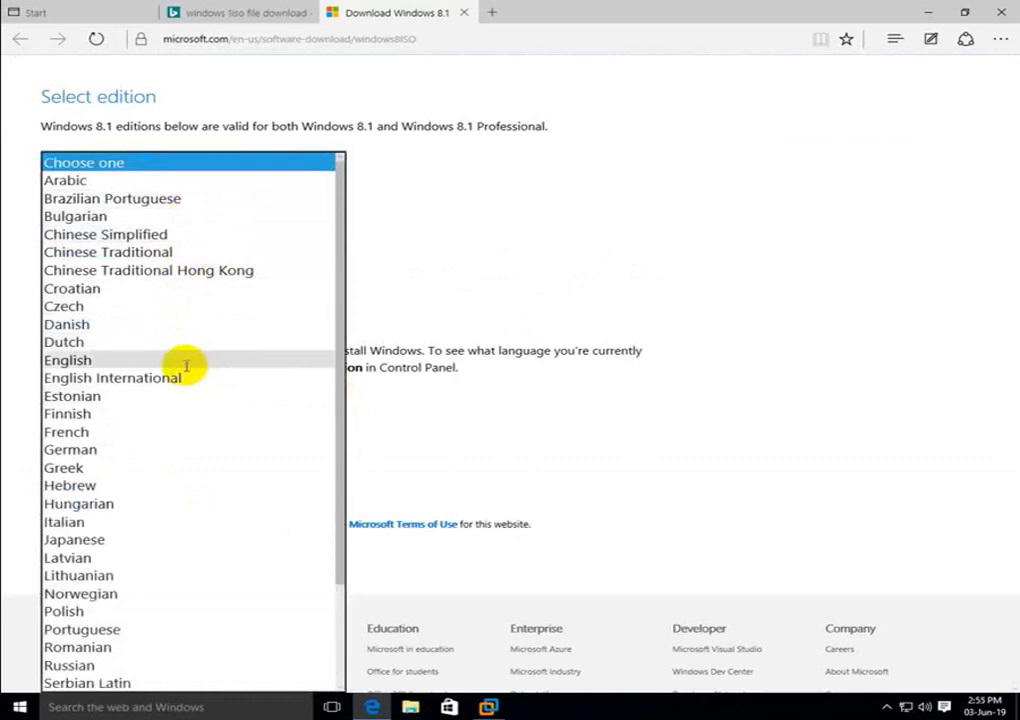
{"action": "left_click", "coordinate": [186, 364]}
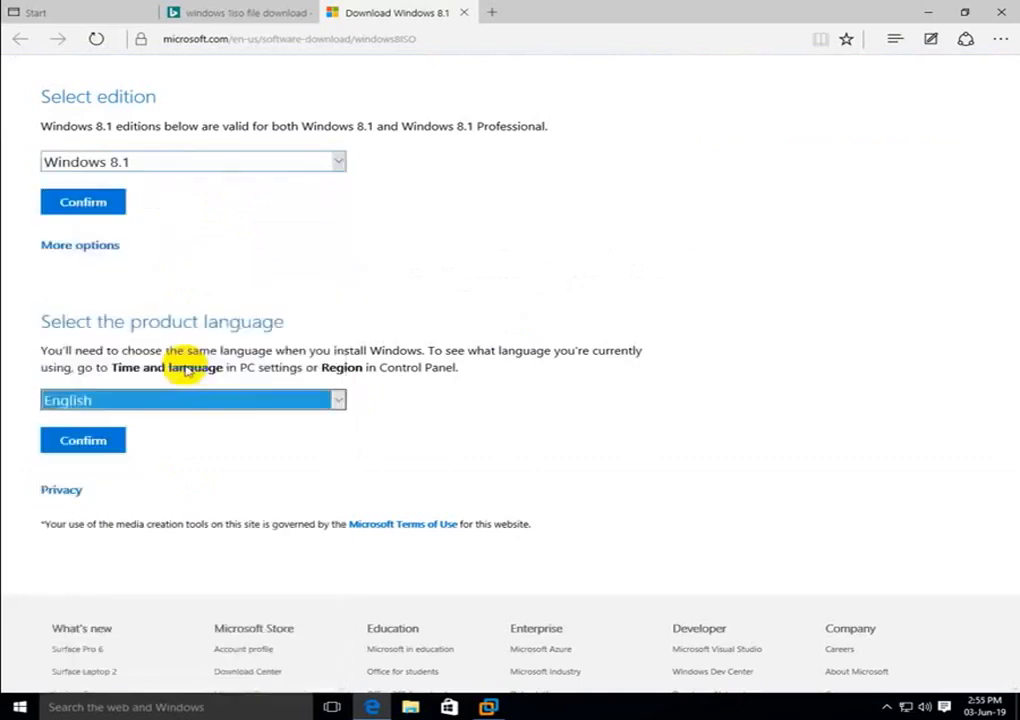
{"action": "left_click", "coordinate": [86, 444]}
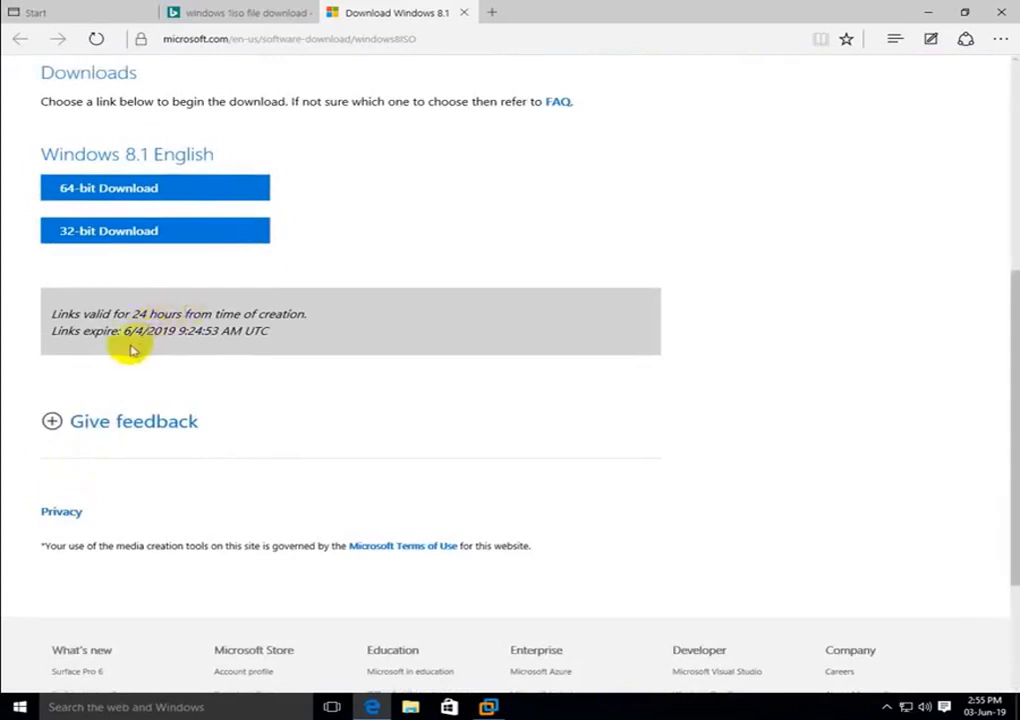
Download the 64-bit Windows 8.1 English ISO (Win8.1_English_x64.iso)
{"action": "left_click", "coordinate": [175, 188]}
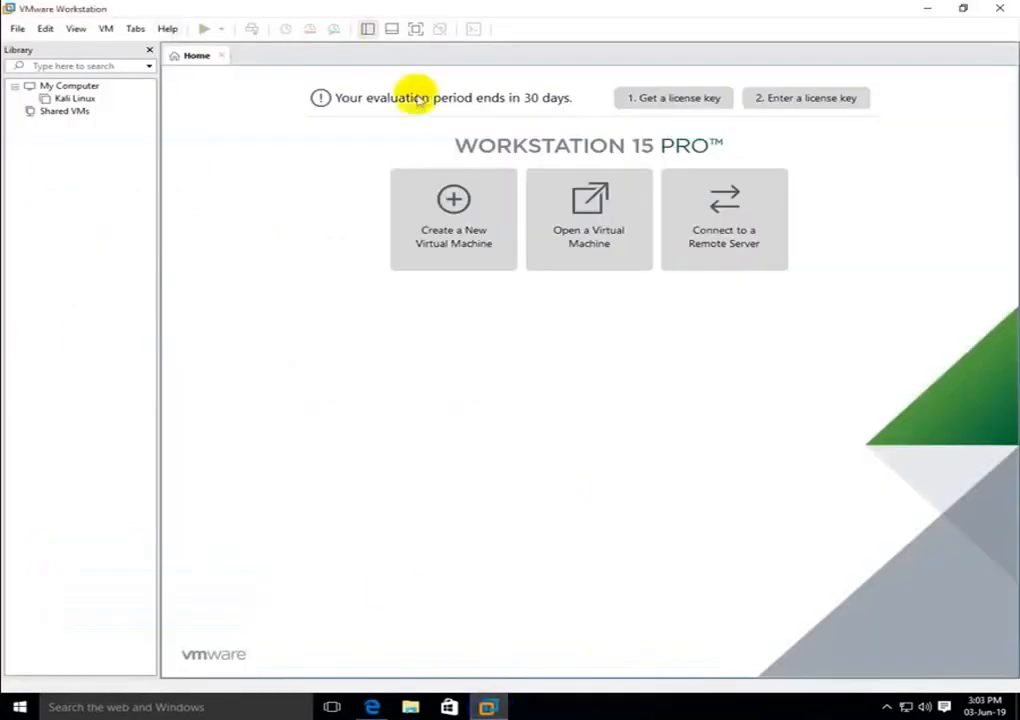
Start the New Virtual Machine Wizard and choose installing from a disc image file
{"action": "left_click", "coordinate": [470, 229]}
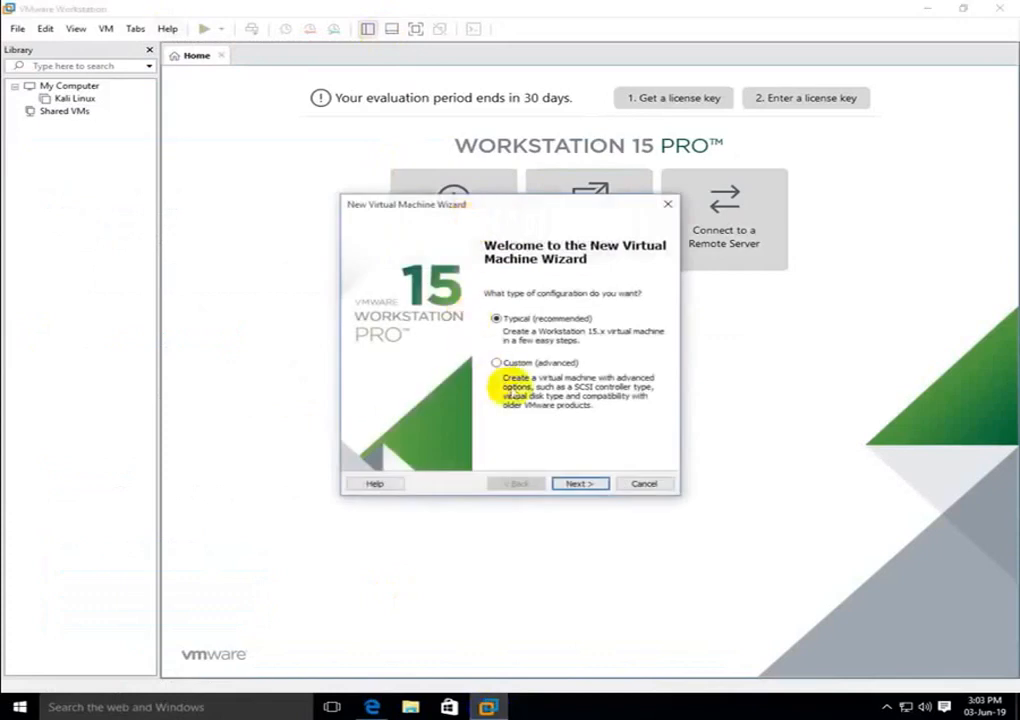
{"action": "left_click", "coordinate": [580, 485]}
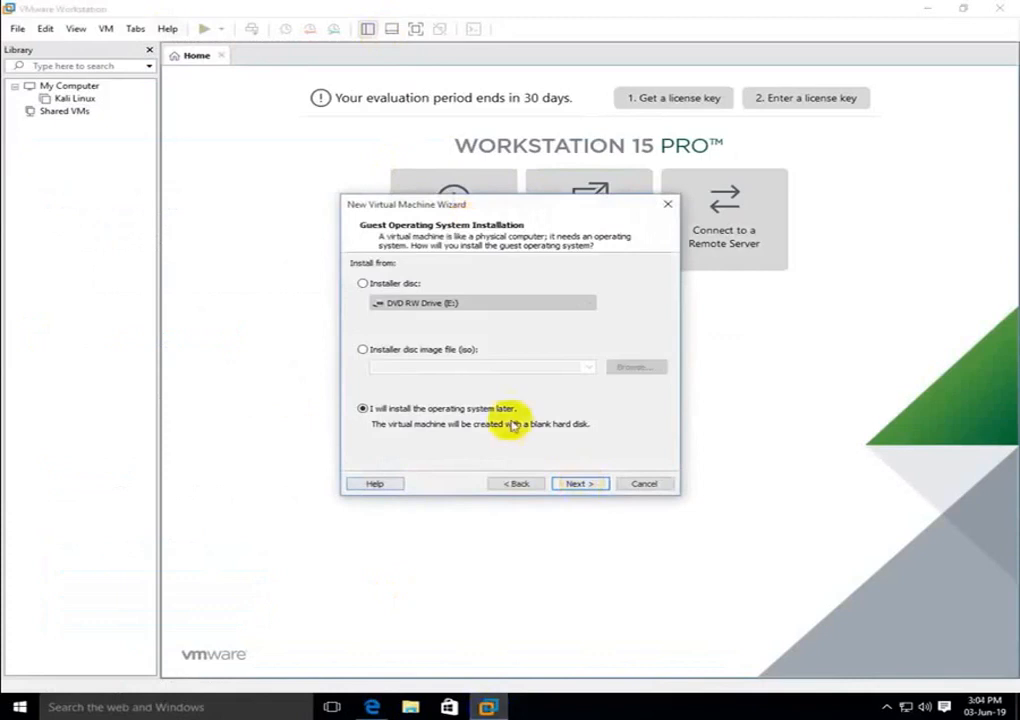
{"action": "left_click", "coordinate": [363, 349]}
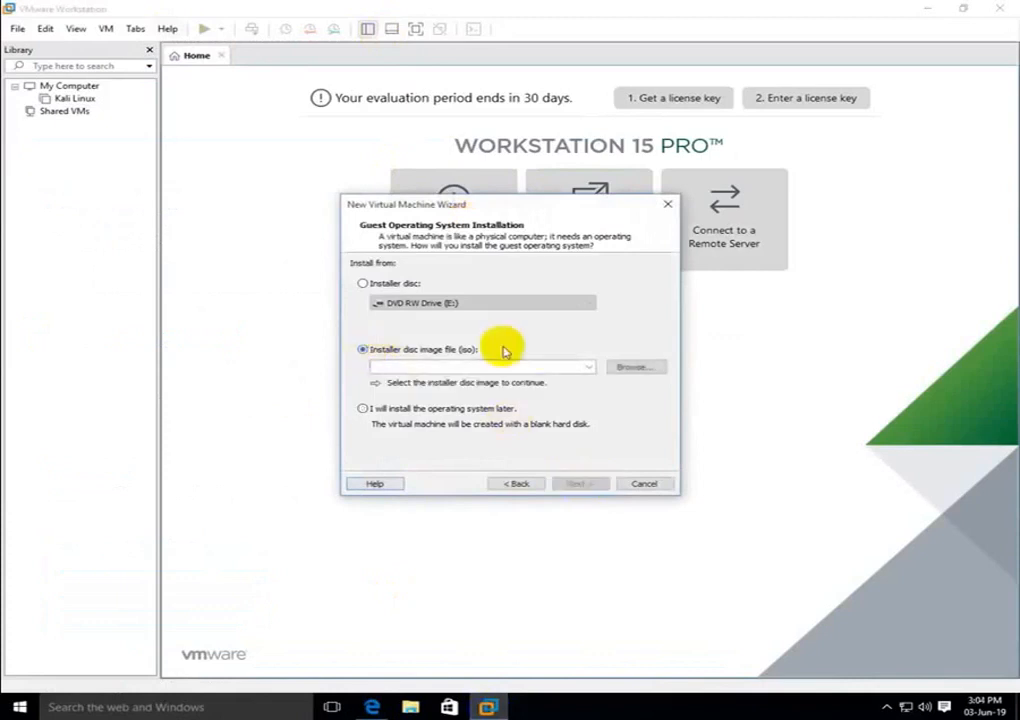
Select Win8.1_English_x64.iso from Downloads as the installer image
{"action": "left_click", "coordinate": [638, 369]}
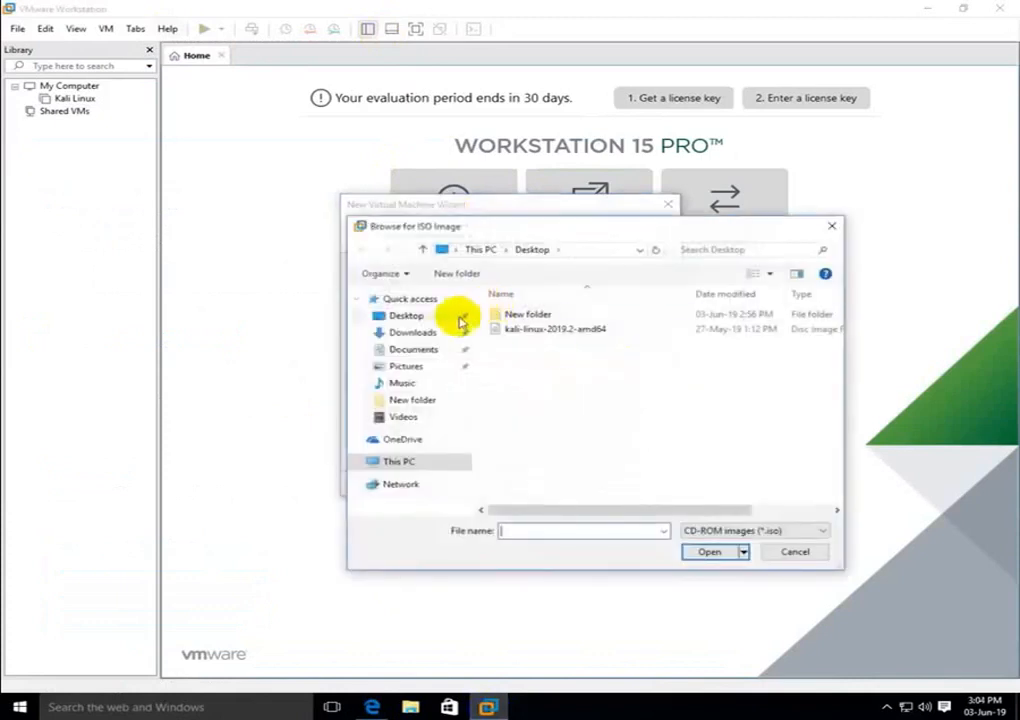
{"action": "left_click", "coordinate": [418, 333]}
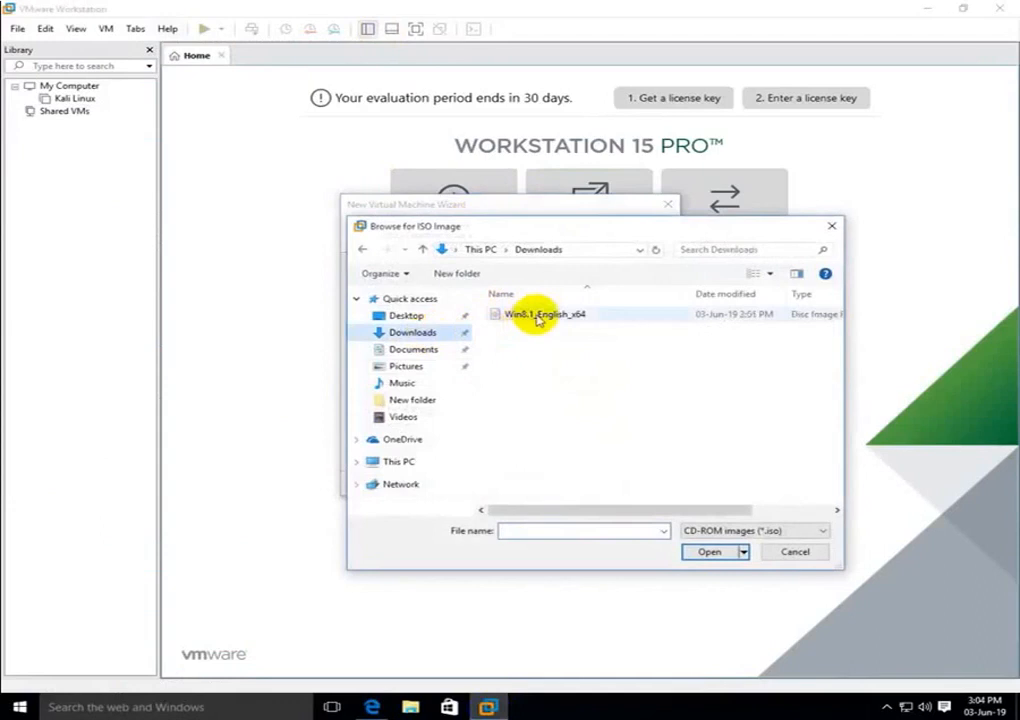
{"action": "left_click", "coordinate": [538, 316]}
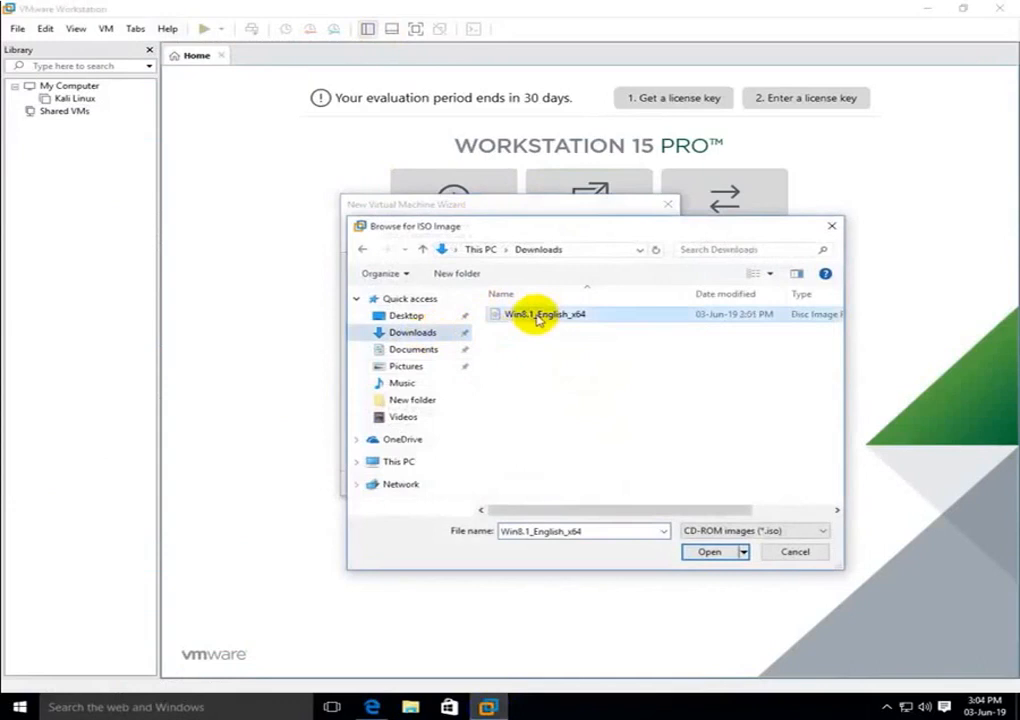
{"action": "left_click", "coordinate": [710, 553]}
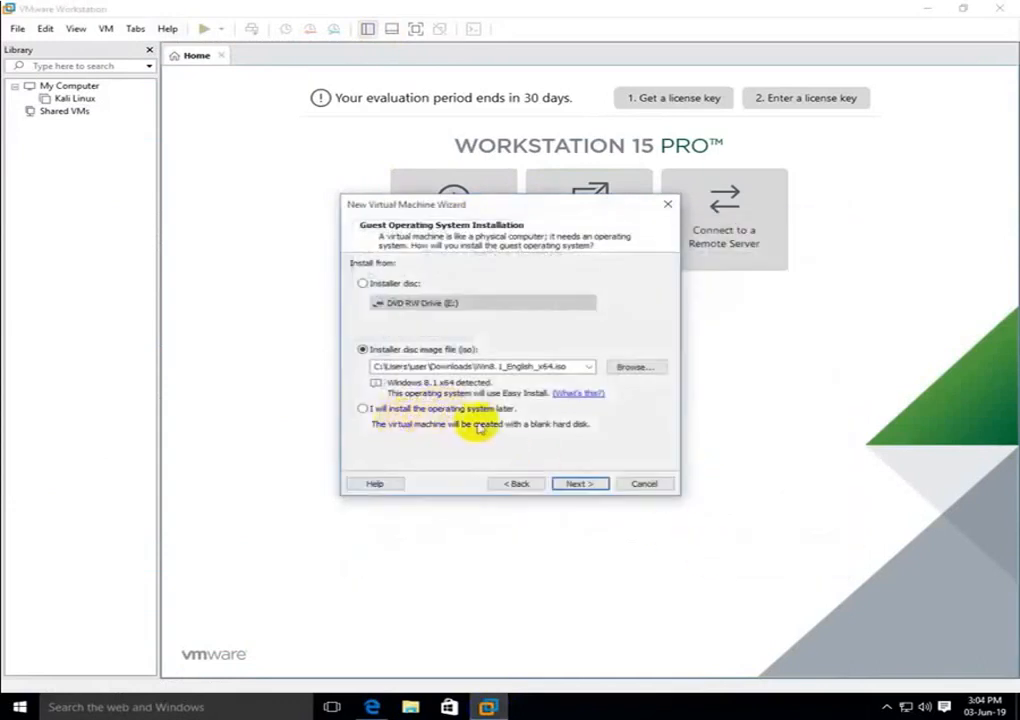
Set the Easy Install full name to root with a confirmed password, skipping the product key
{"action": "left_click", "coordinate": [592, 488]}
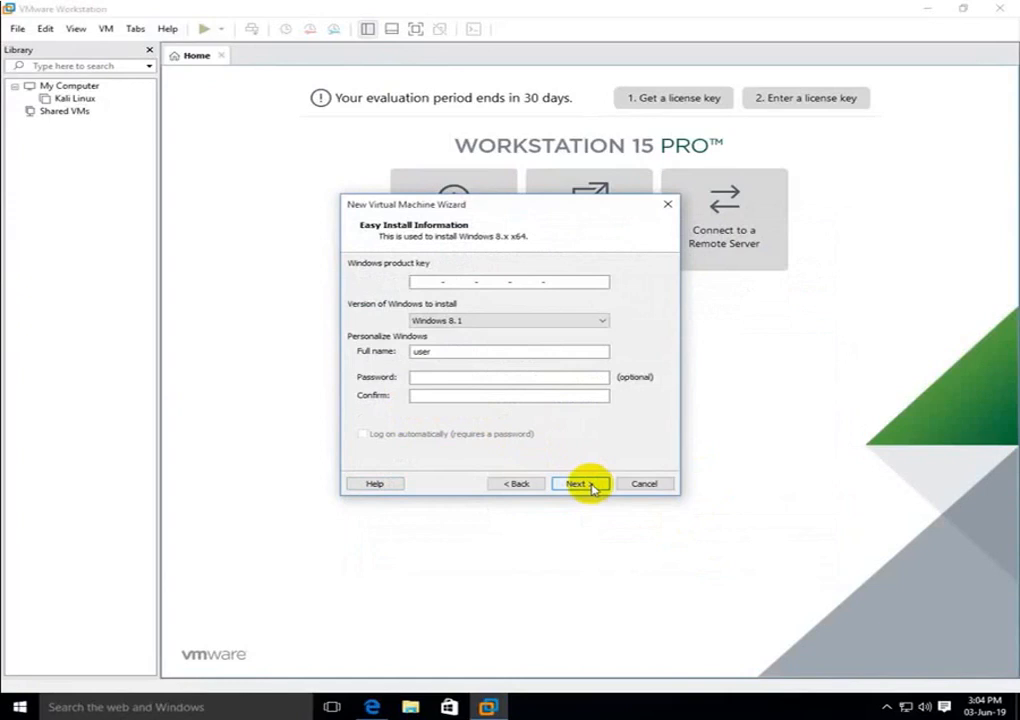
{"action": "left_click_drag", "start_coordinate": [455, 358], "coordinate": [412, 351]}
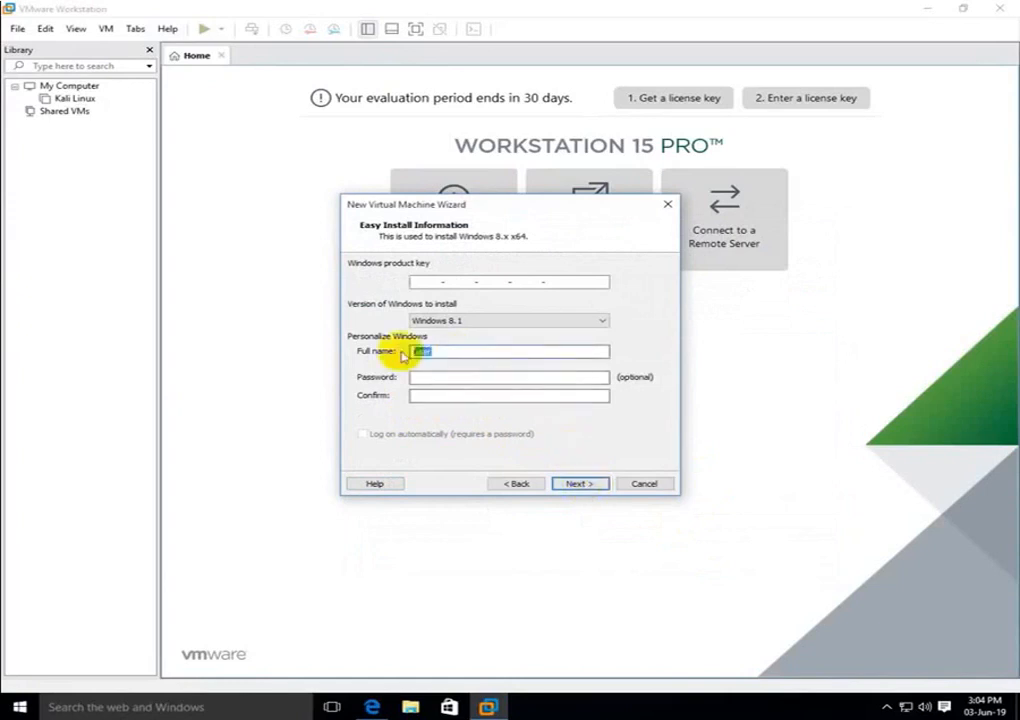
{"action": "left_click", "coordinate": [419, 377]}
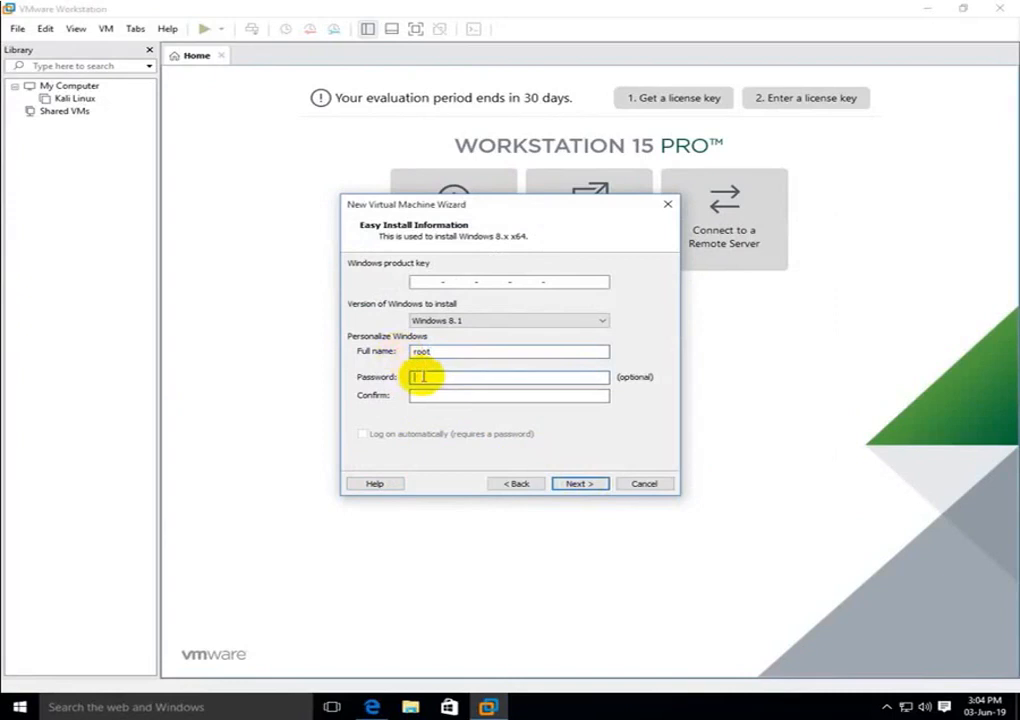
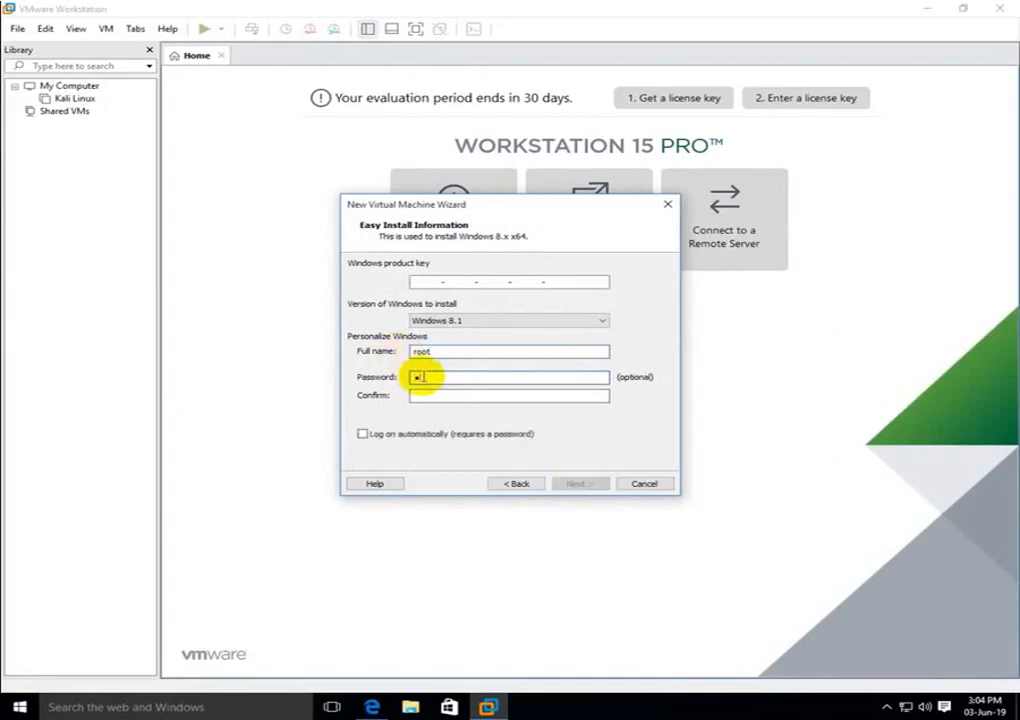
{"action": "left_click", "coordinate": [428, 394]}
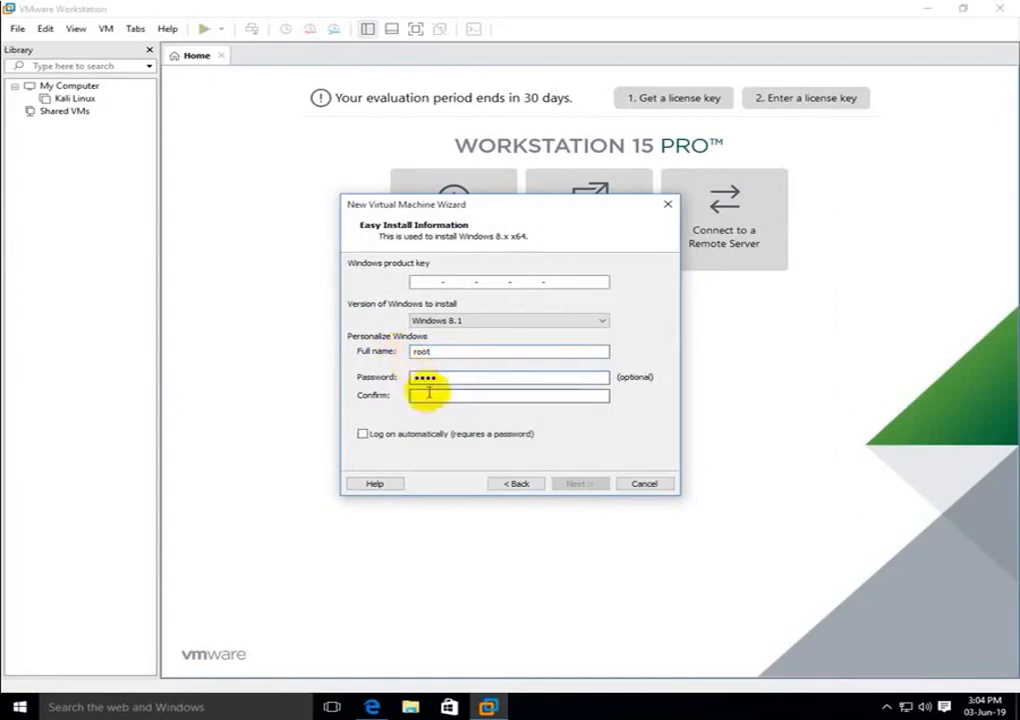
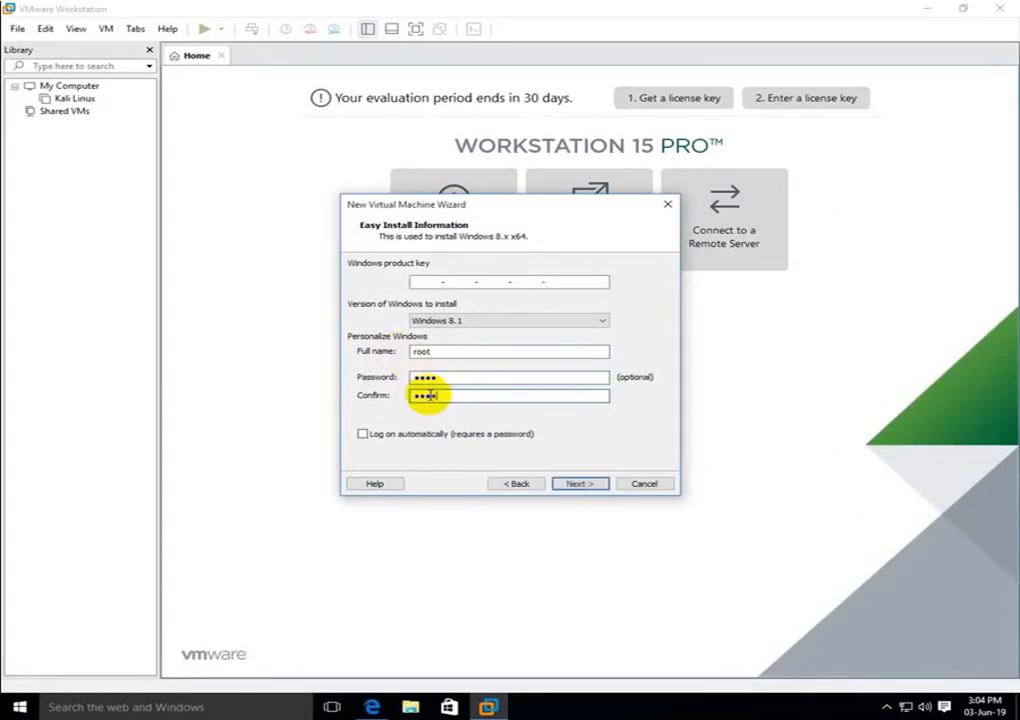
{"action": "left_click", "coordinate": [580, 484]}
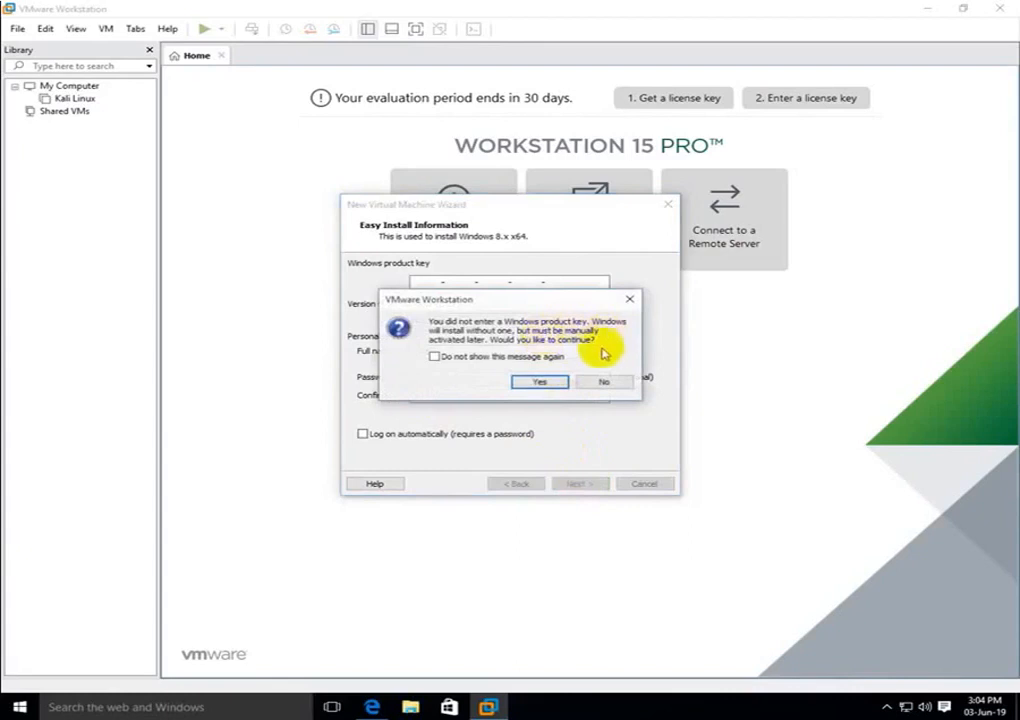
{"action": "left_click", "coordinate": [555, 383]}
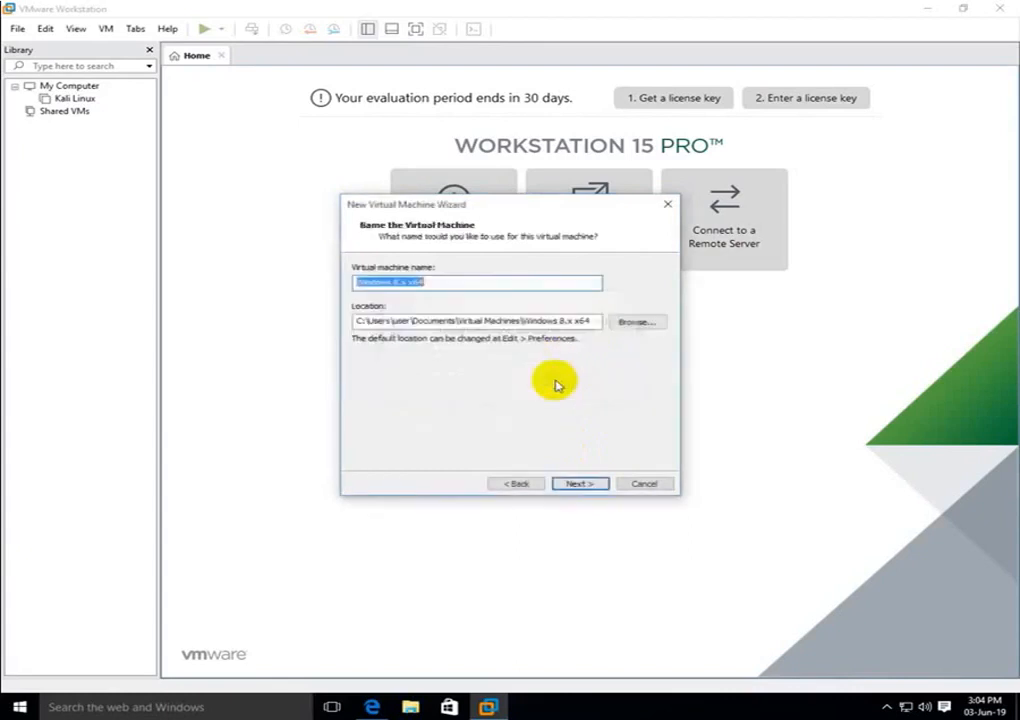
Rename the virtual machine to 'Windows'
{"action": "left_click", "coordinate": [445, 282]}
{"action": "key", "text": "BackSpace"}
{"action": "key", "text": "BackSpace"}
{"action": "key", "text": "BackSpace"}
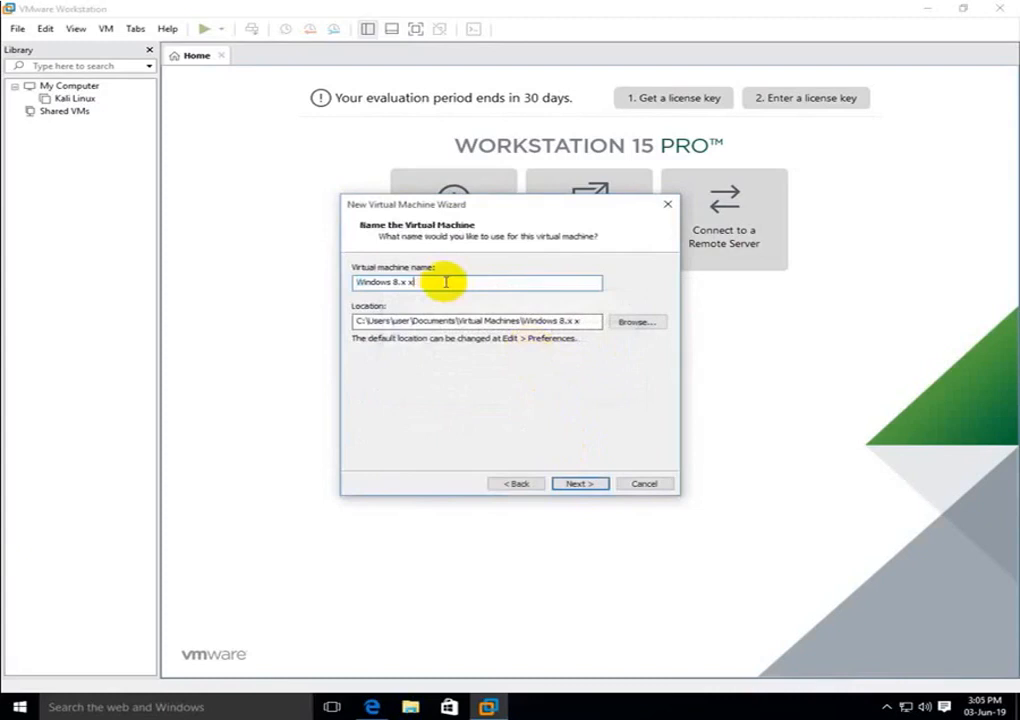
{"action": "key", "text": "BackSpace"}
{"action": "key", "text": "BackSpace"}
{"action": "key", "text": "BackSpace"}
{"action": "key", "text": "BackSpace"}
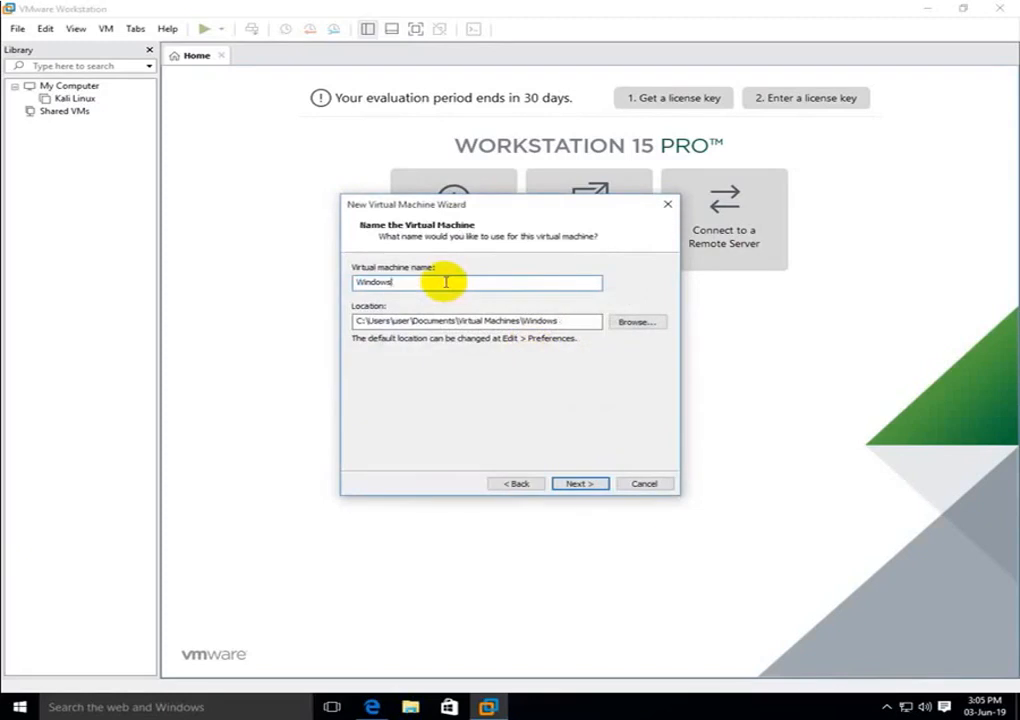
{"action": "left_click", "coordinate": [578, 484]}
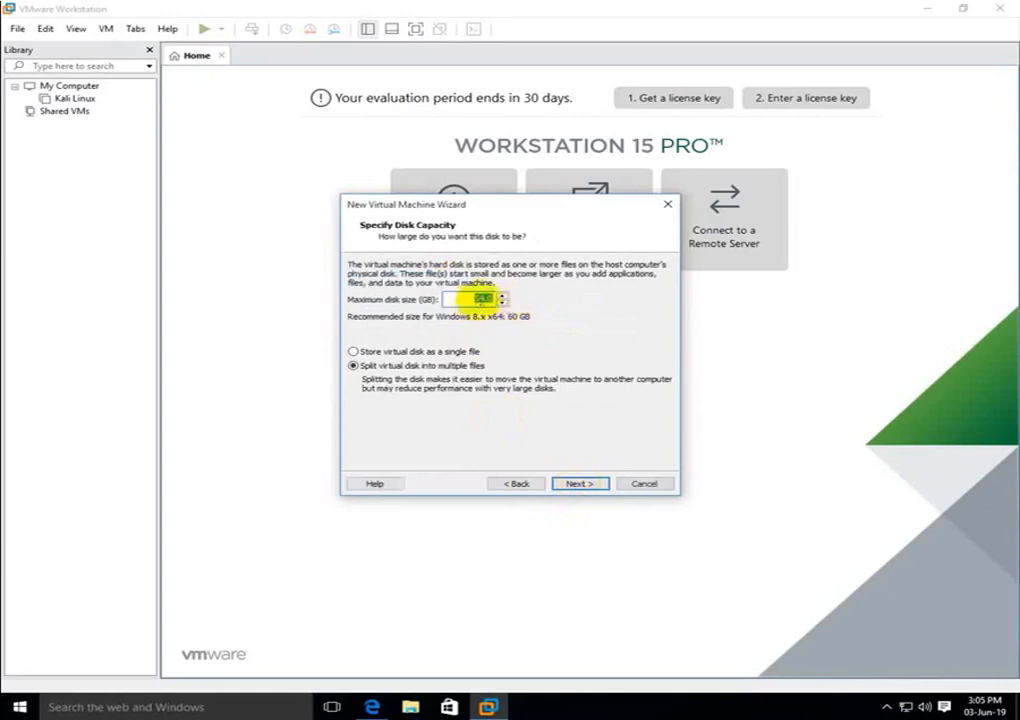
Set the maximum disk size to 20 GB and reach the summary
{"action": "left_click", "coordinate": [482, 299]}
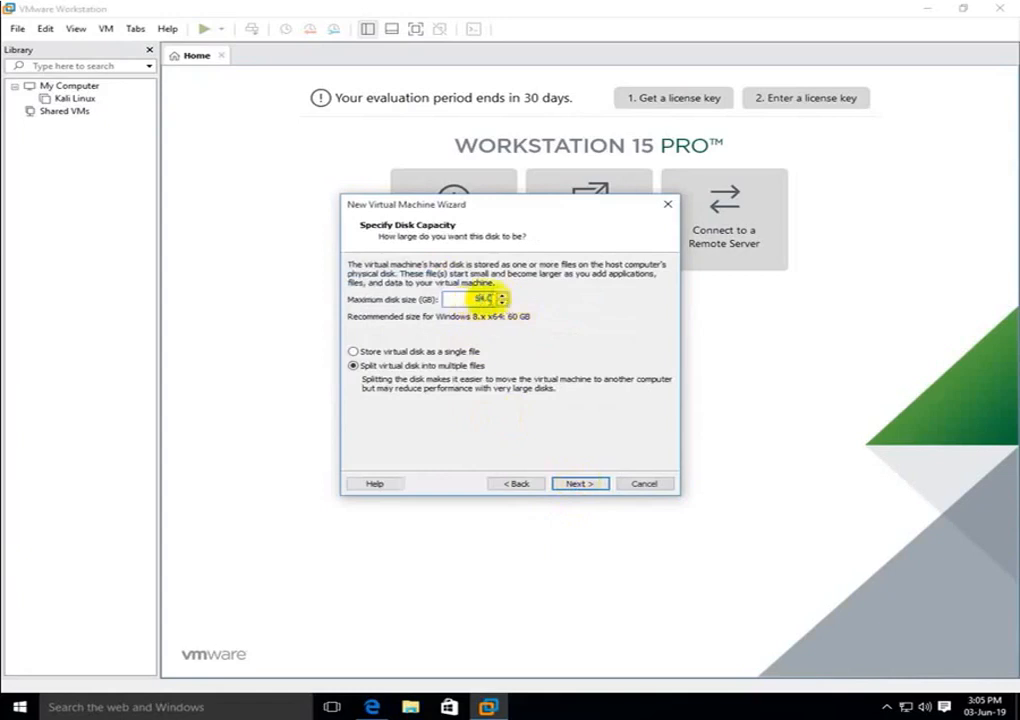
{"action": "key", "text": "BackSpace"}
{"action": "key", "text": "BackSpace"}
{"action": "type", "text": "30"}
{"action": "type", "text": "20"}
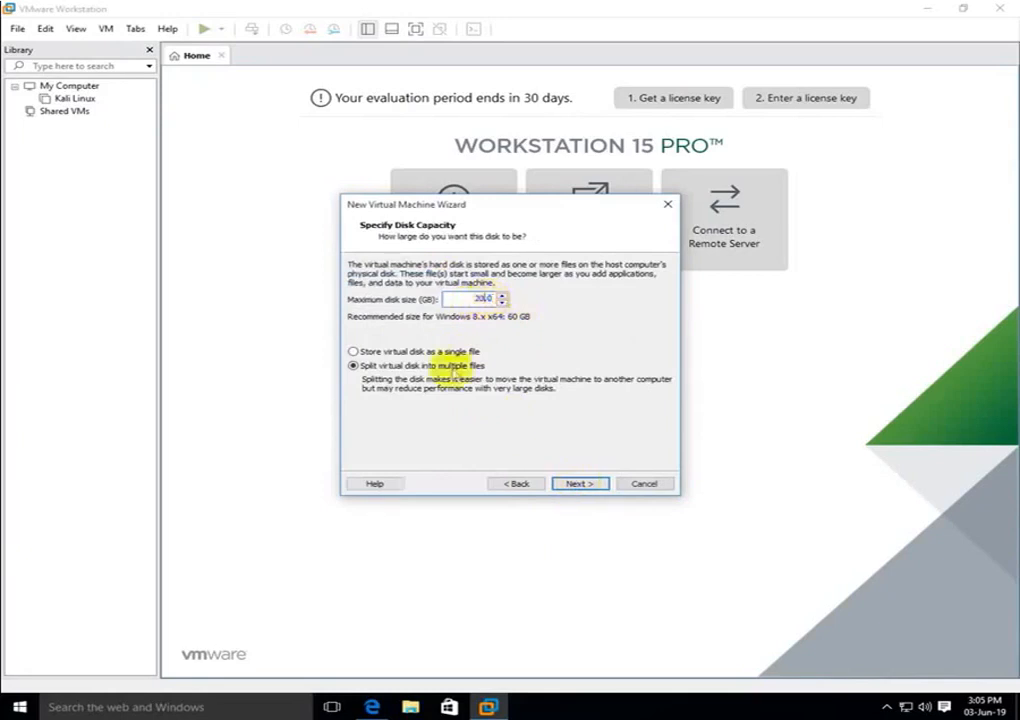
{"action": "left_click", "coordinate": [584, 488]}
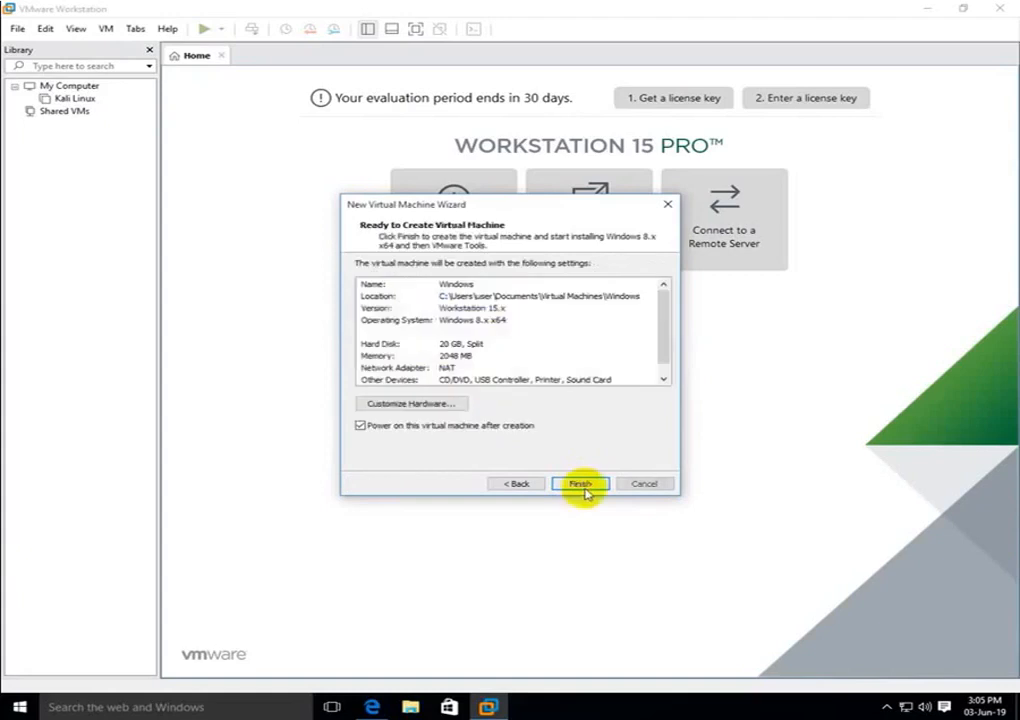
In the hardware settings, set memory to 4096 MB and 2 cores per processor
{"action": "left_click", "coordinate": [405, 402]}
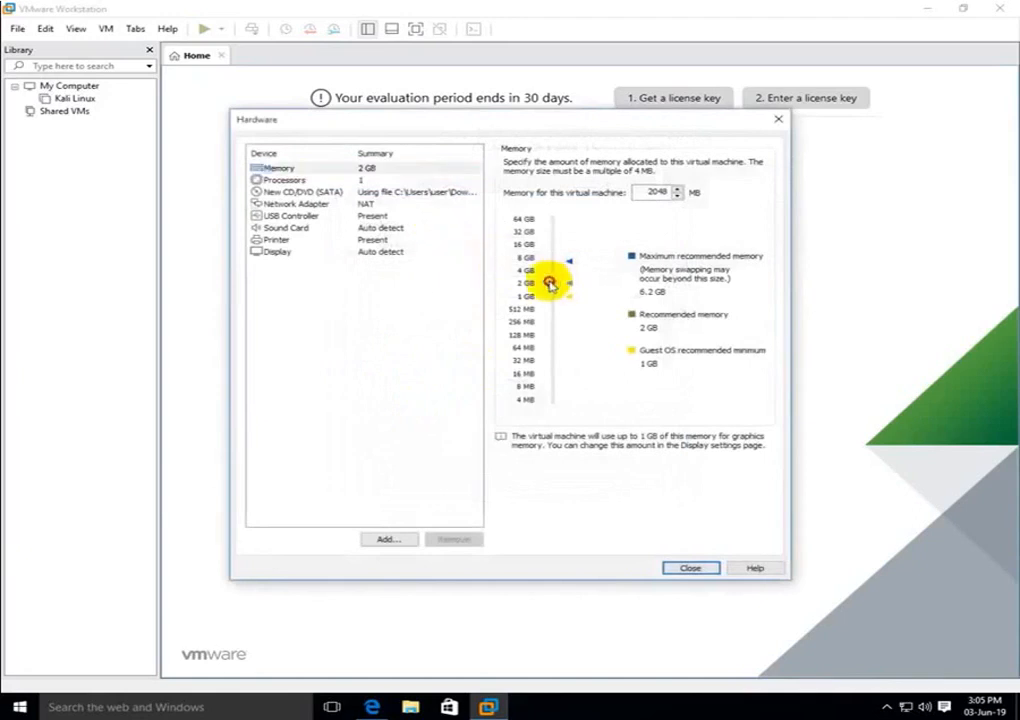
{"action": "left_click_drag", "start_coordinate": [549, 282], "coordinate": [562, 270]}
{"action": "left_click", "coordinate": [392, 180]}
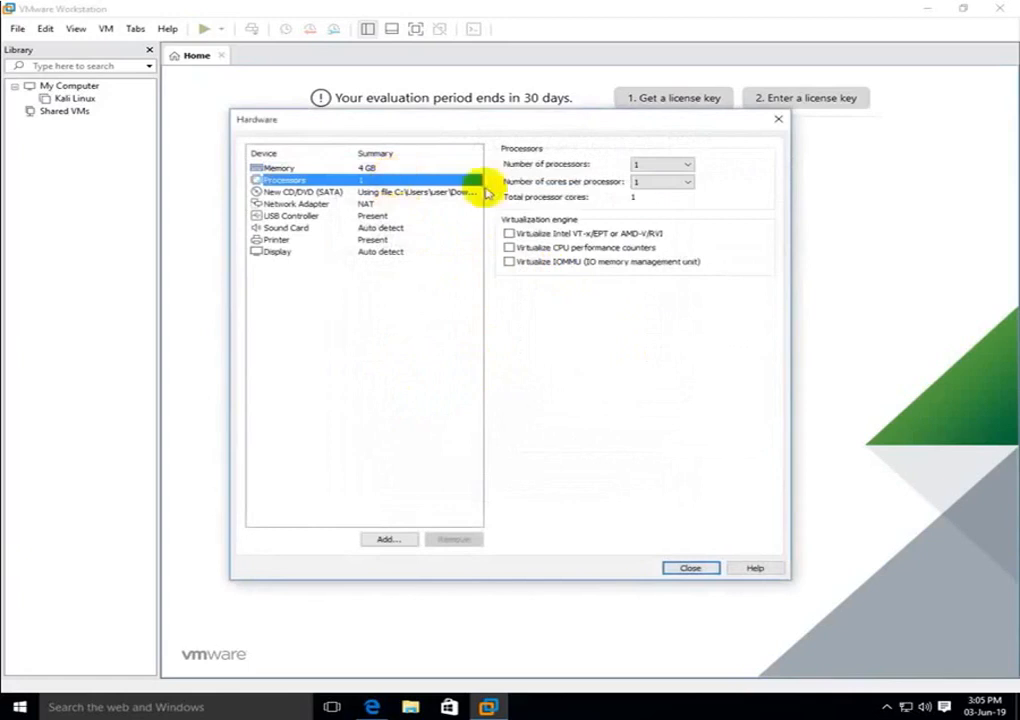
{"action": "left_click", "coordinate": [686, 182]}
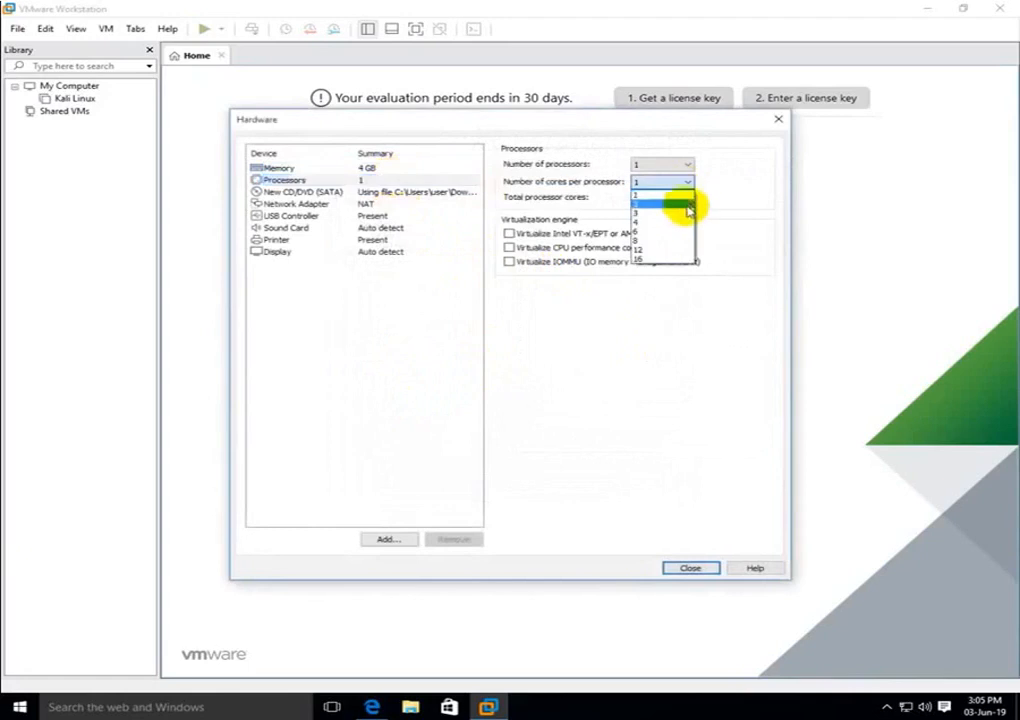
{"action": "left_click", "coordinate": [688, 210]}
Review the CD/DVD, network, USB, sound, printer and display settings, then finish creating the VM
{"action": "left_click", "coordinate": [406, 192]}
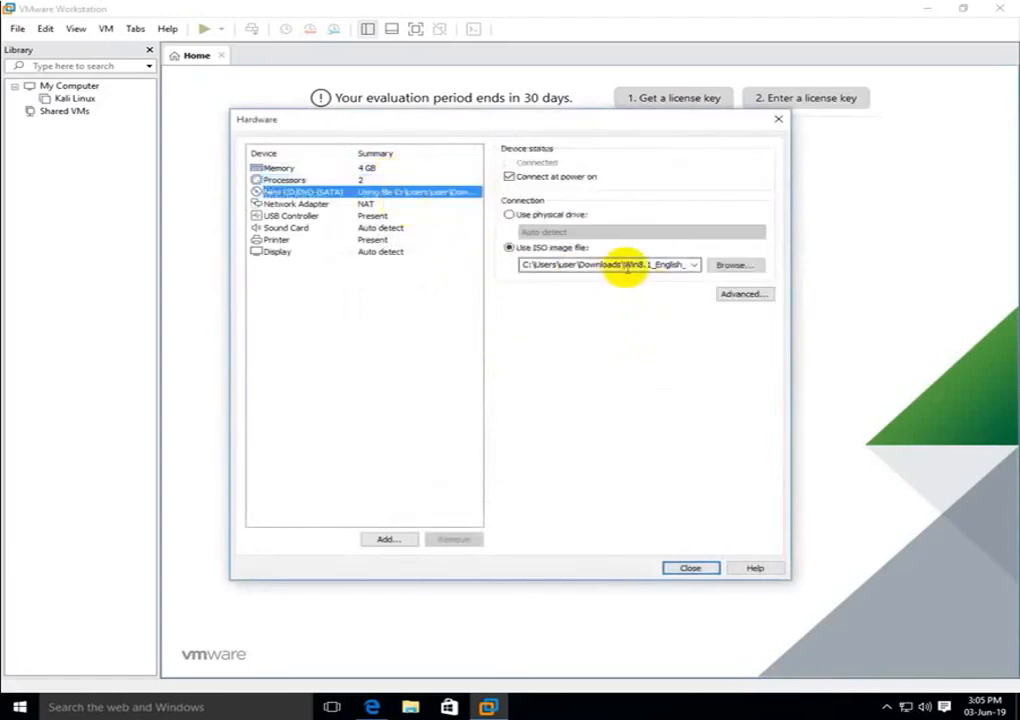
{"action": "left_click", "coordinate": [424, 207]}
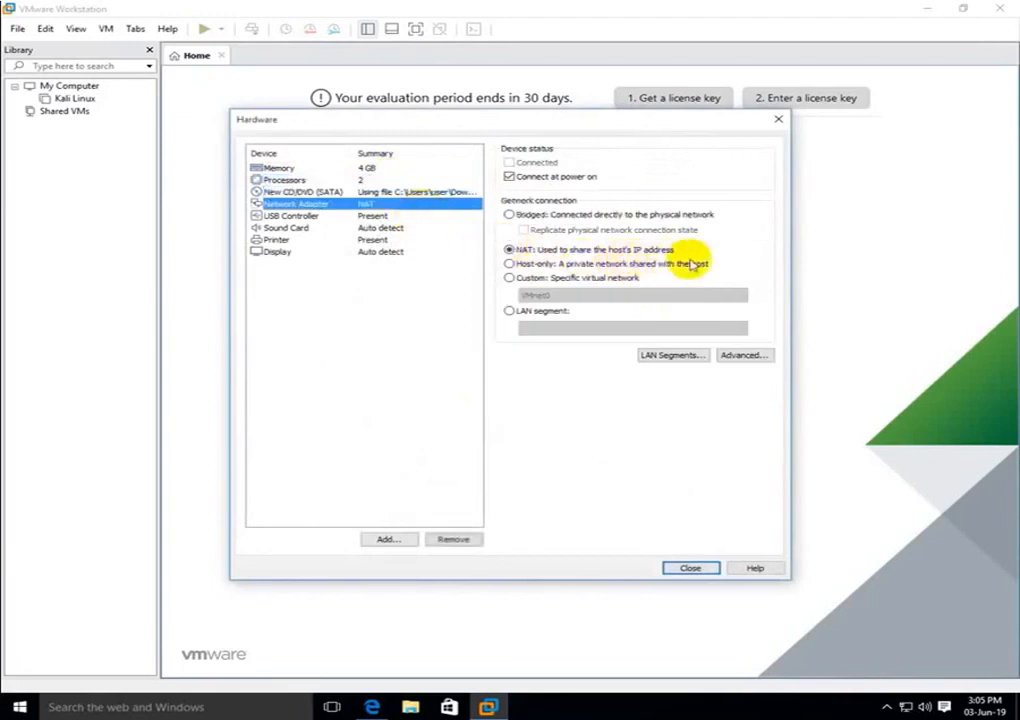
{"action": "left_click", "coordinate": [439, 218]}
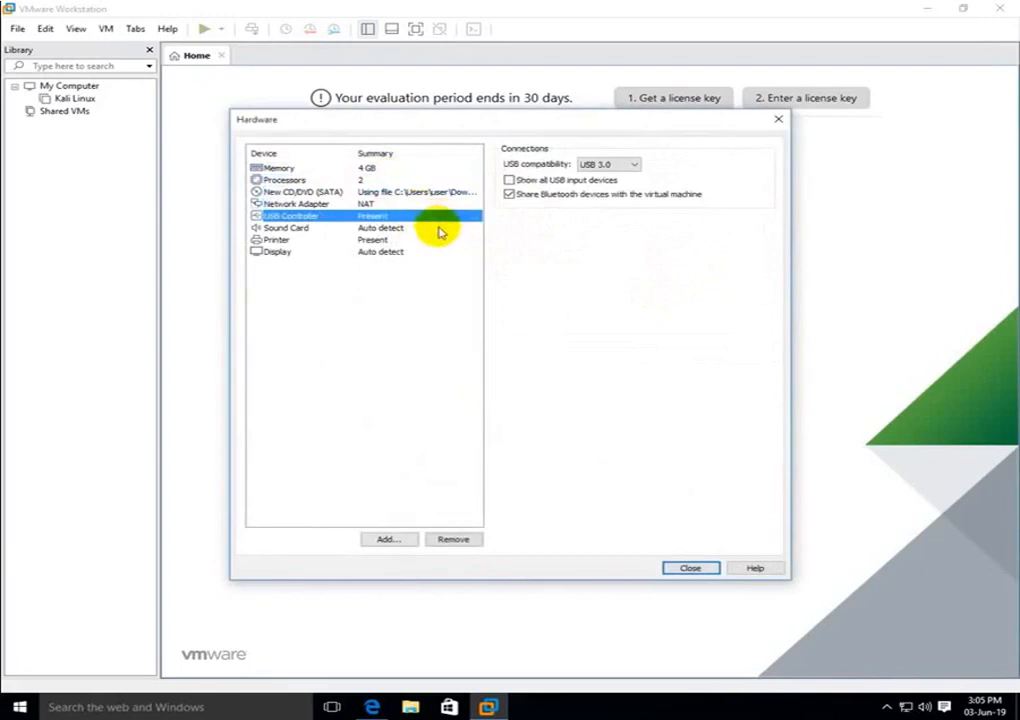
{"action": "left_click", "coordinate": [440, 230]}
{"action": "left_click", "coordinate": [440, 242]}
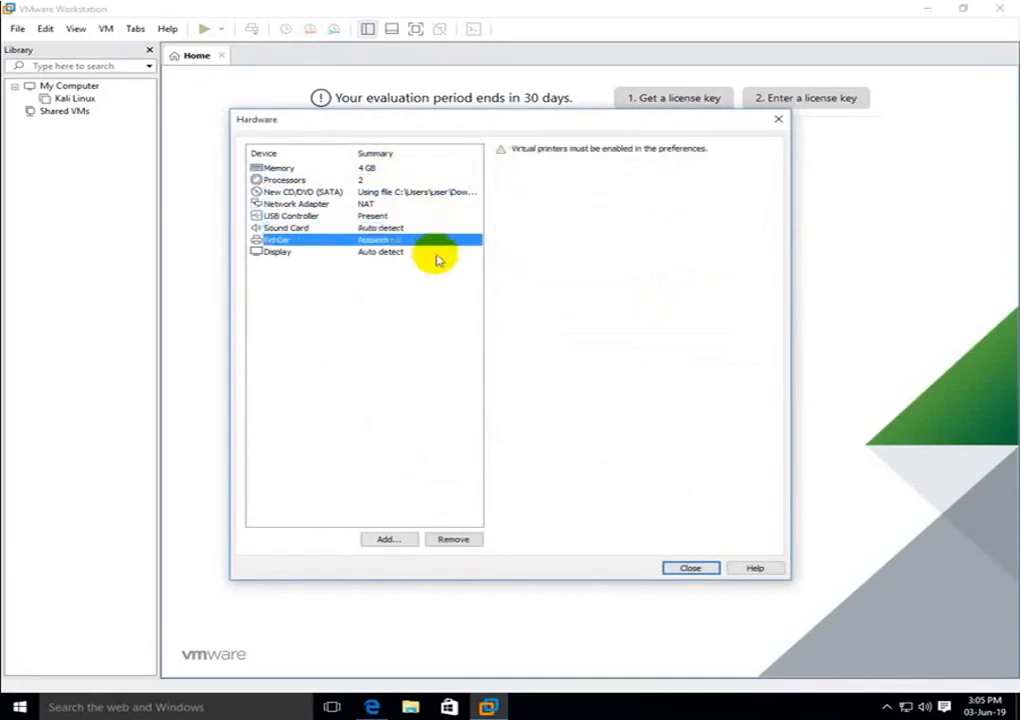
{"action": "left_click", "coordinate": [437, 253]}
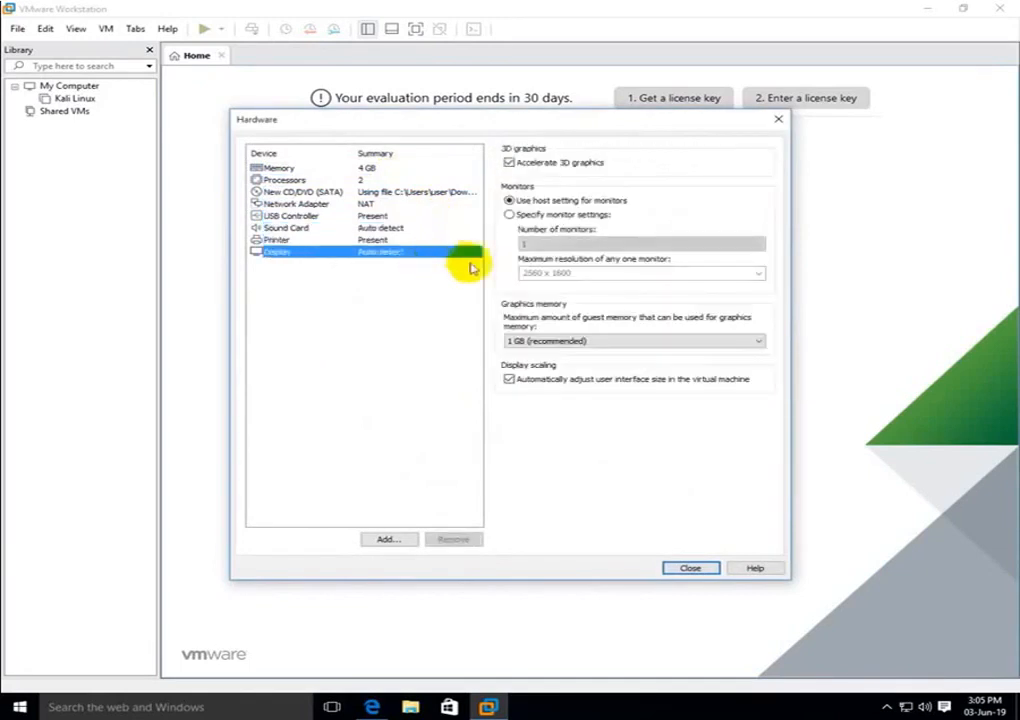
{"action": "left_click", "coordinate": [687, 568]}
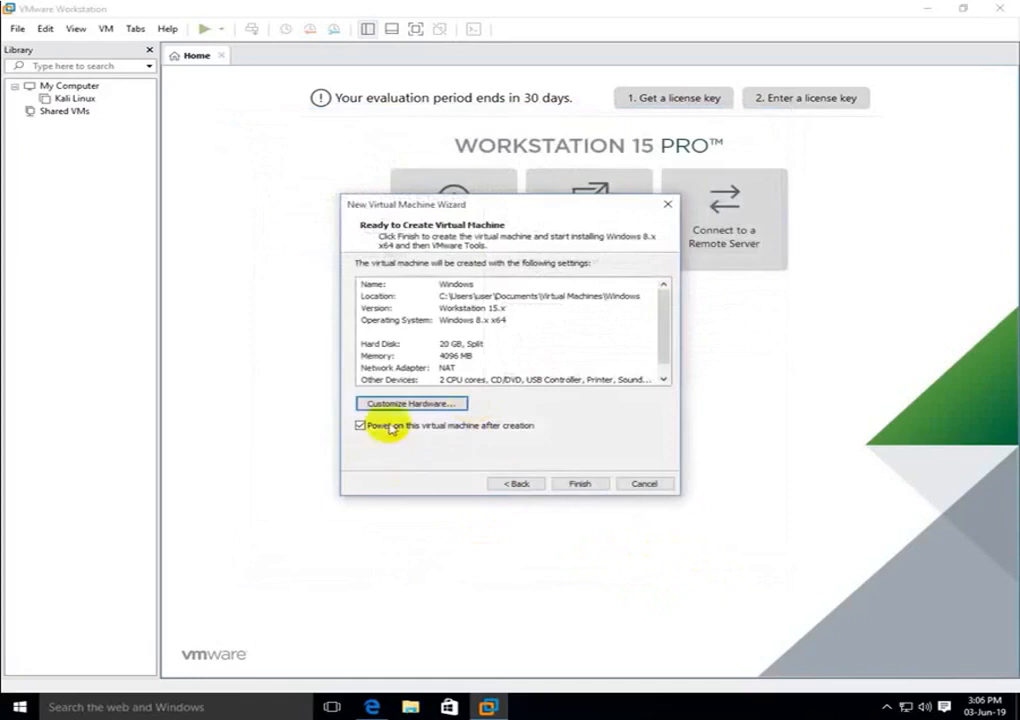
{"action": "left_click", "coordinate": [572, 484]}
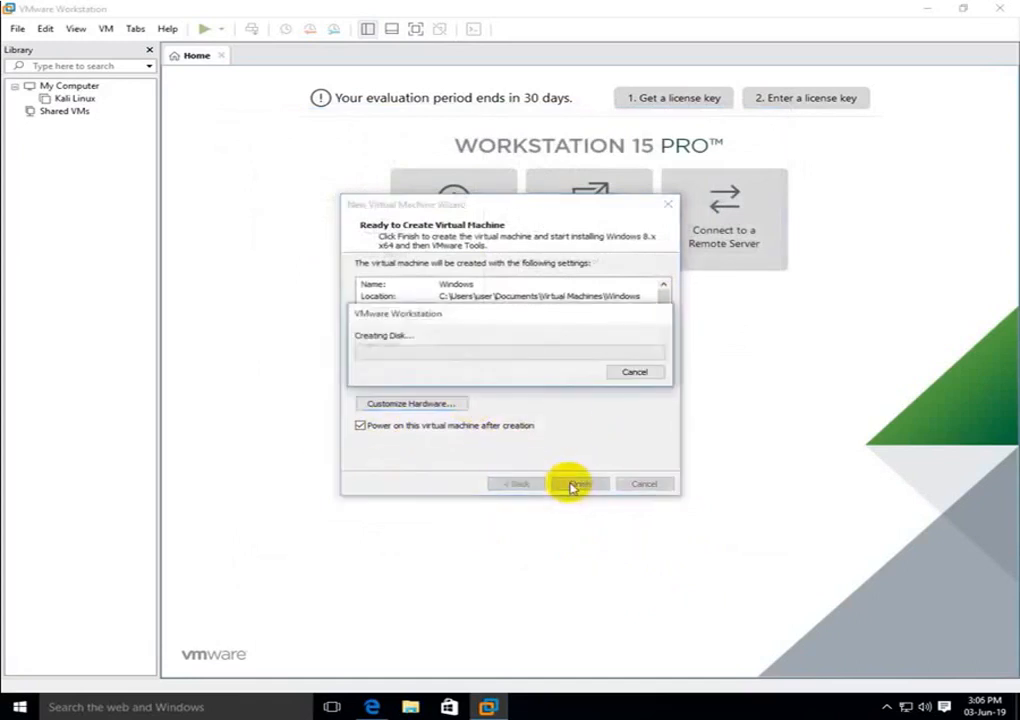